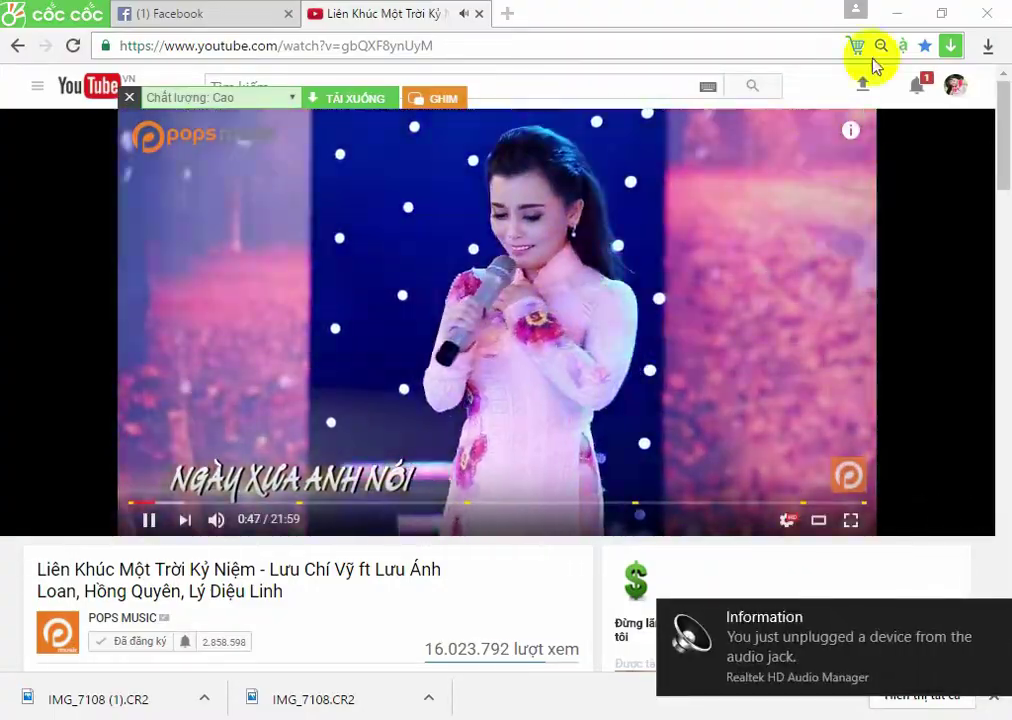
Minimize the Cốc Cốc browser playing YouTube and refresh the desktop.
left_click(897, 13)
right_click(580, 234)
right_click(592, 186)
left_click(644, 236)
Open the raw photo IMG_7108.CR2 in Camera Raw.
double_click(526, 422)
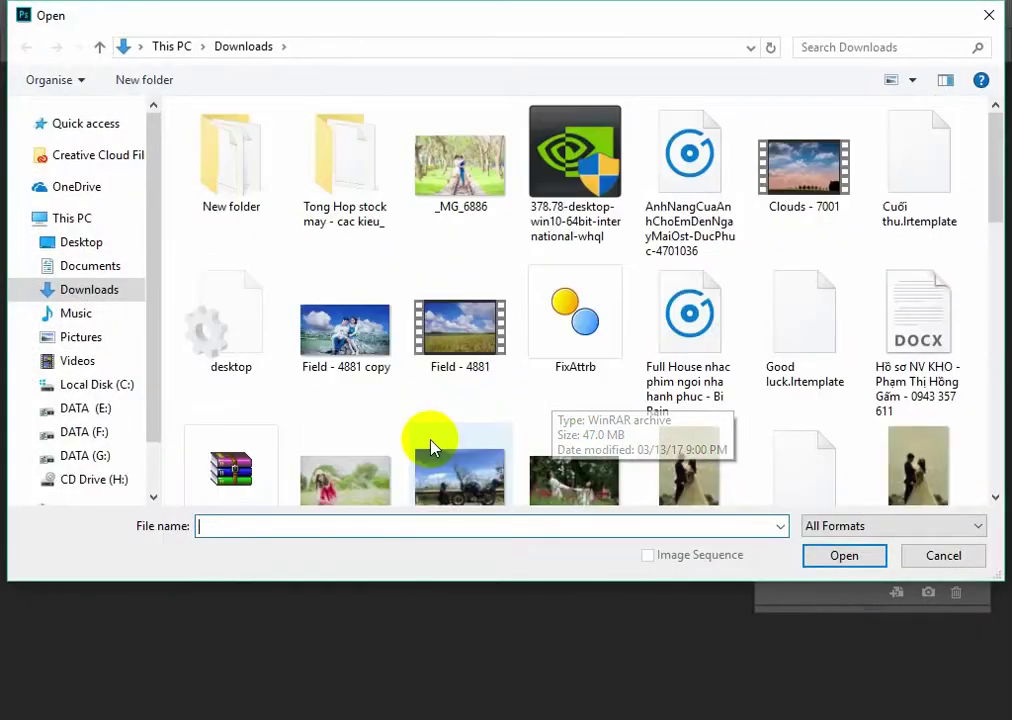
scroll(429, 445, "down", 1)
double_click(925, 472)
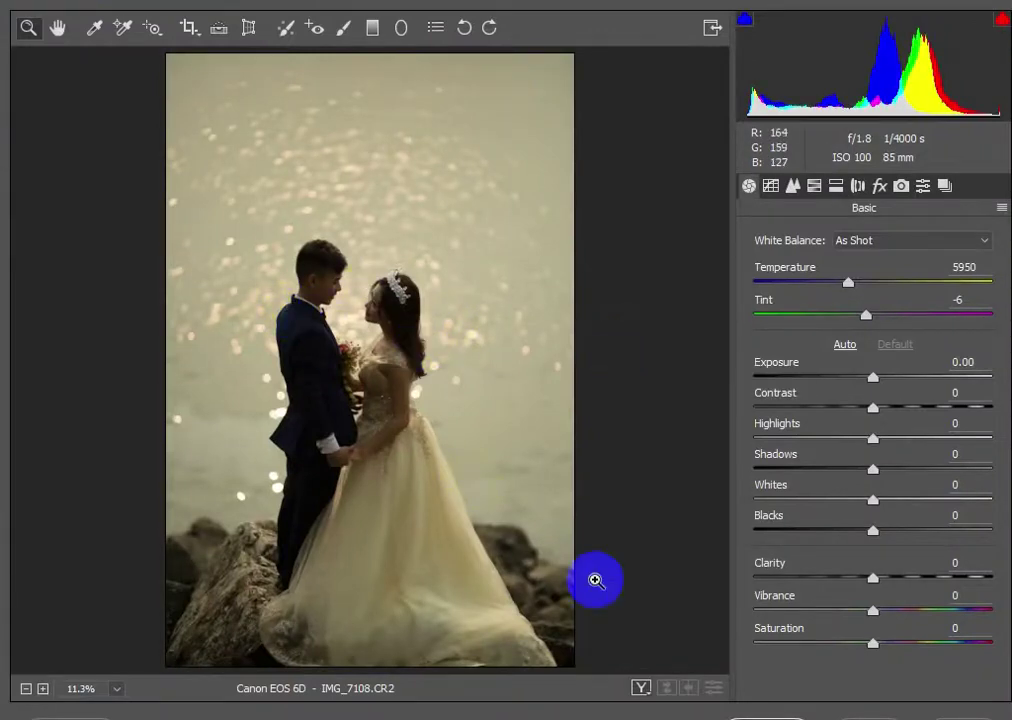
Show before/after side by side and apply Auto tone and Auto white balance.
key("q")
left_click(845, 345)
left_click(910, 240)
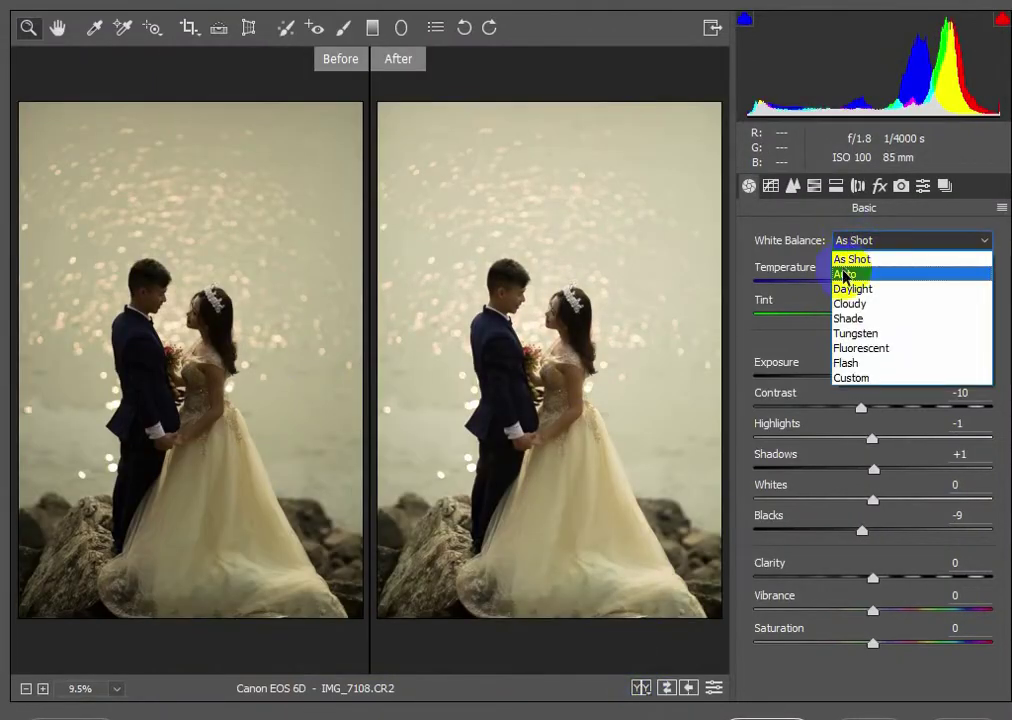
left_click(849, 276)
left_click(553, 407)
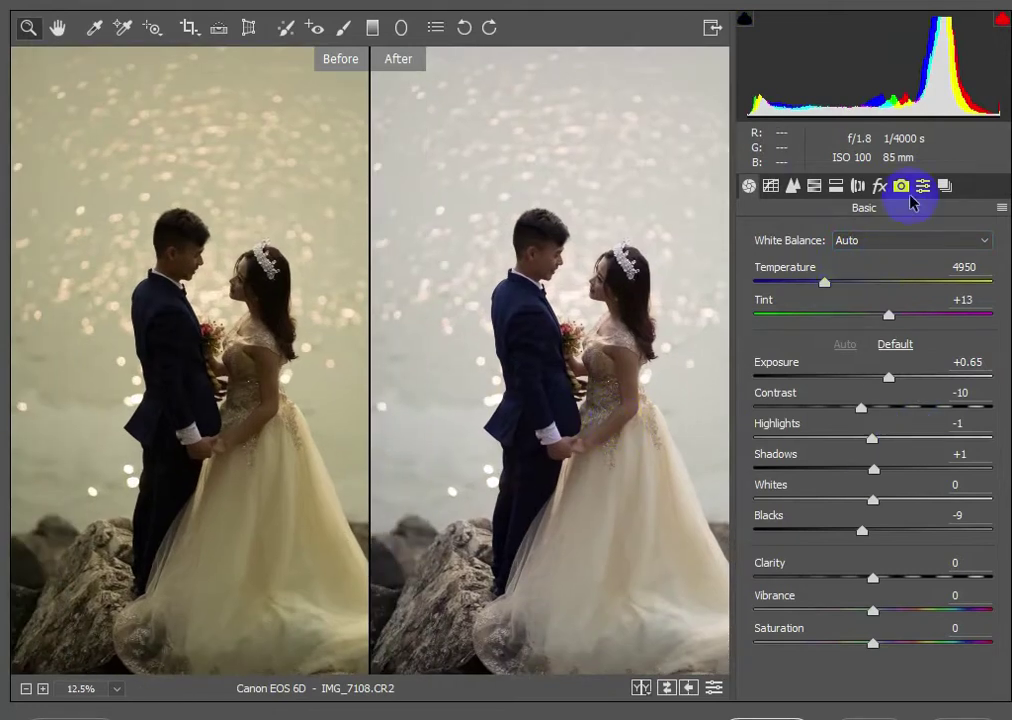
Raise the midtones in the point Tone Curve to brighten the photo.
left_click(778, 187)
left_click(755, 571)
left_click_drag(881, 437, 876, 426)
left_click(571, 321, "alt")
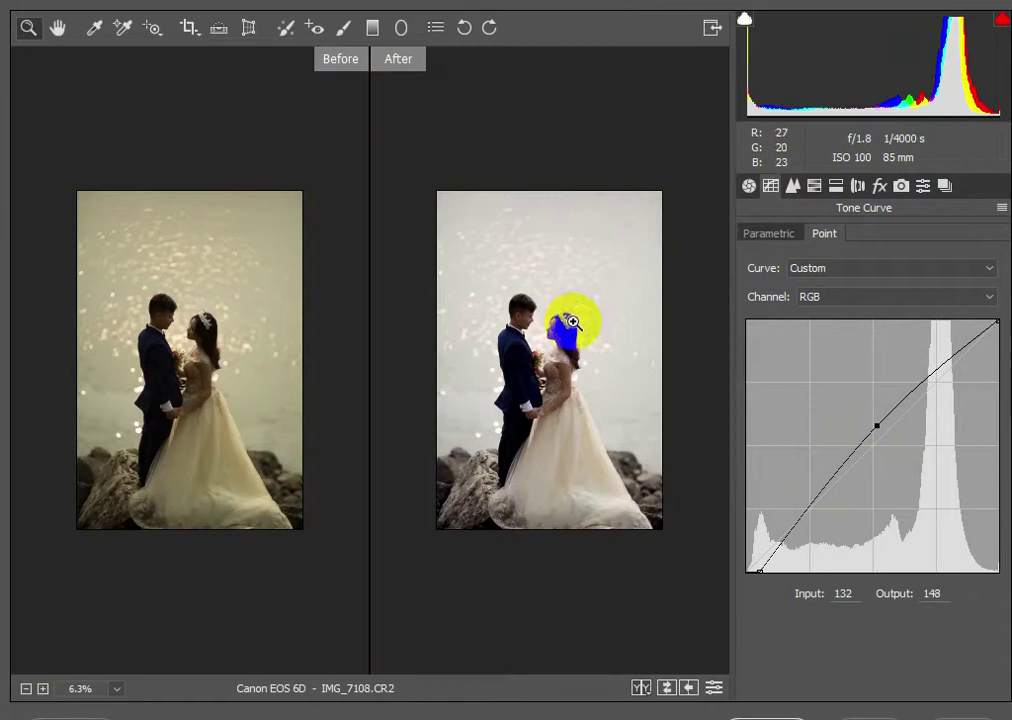
Set Luminance noise reduction to 7 and go to Camera Calibration.
left_click(814, 186)
left_click_drag(755, 430, 771, 430)
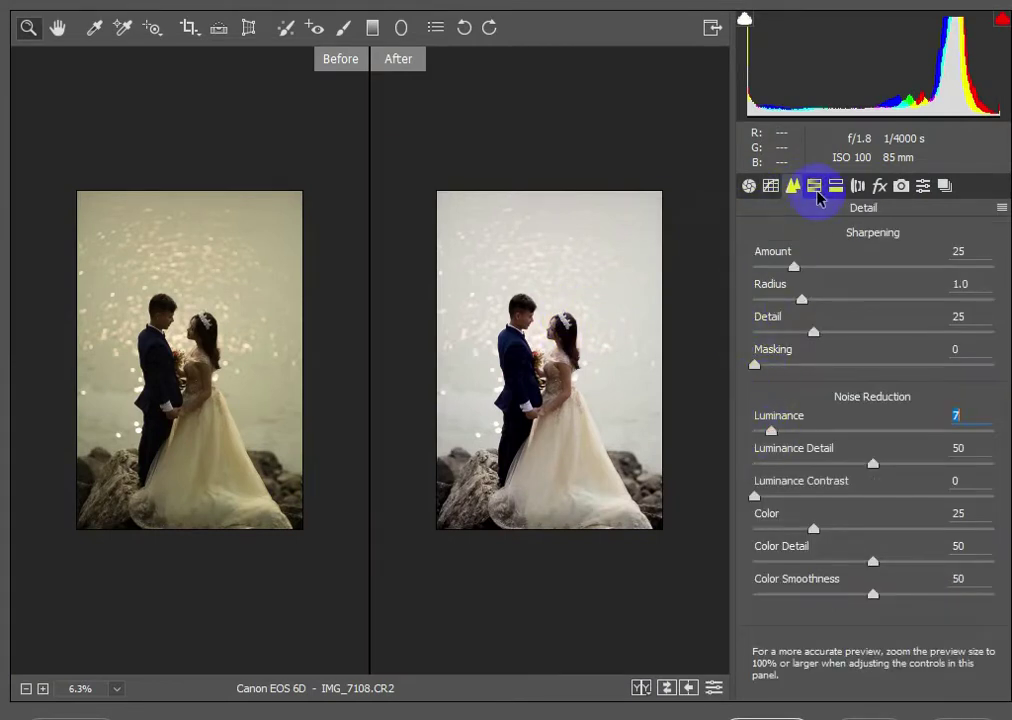
left_click(900, 188)
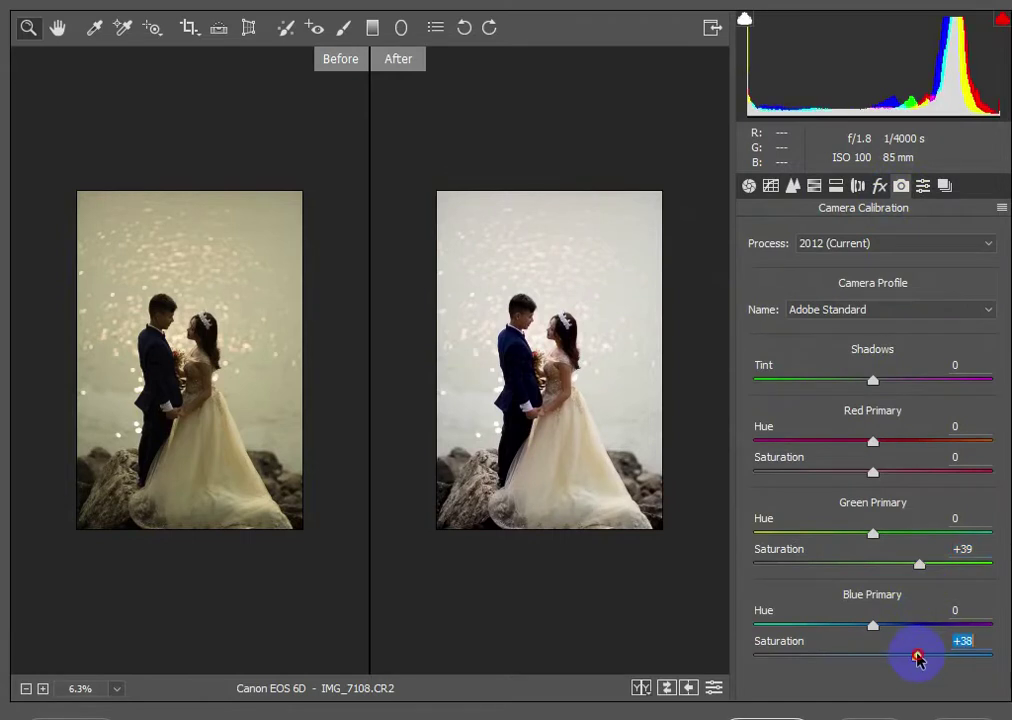
left_click(524, 384)
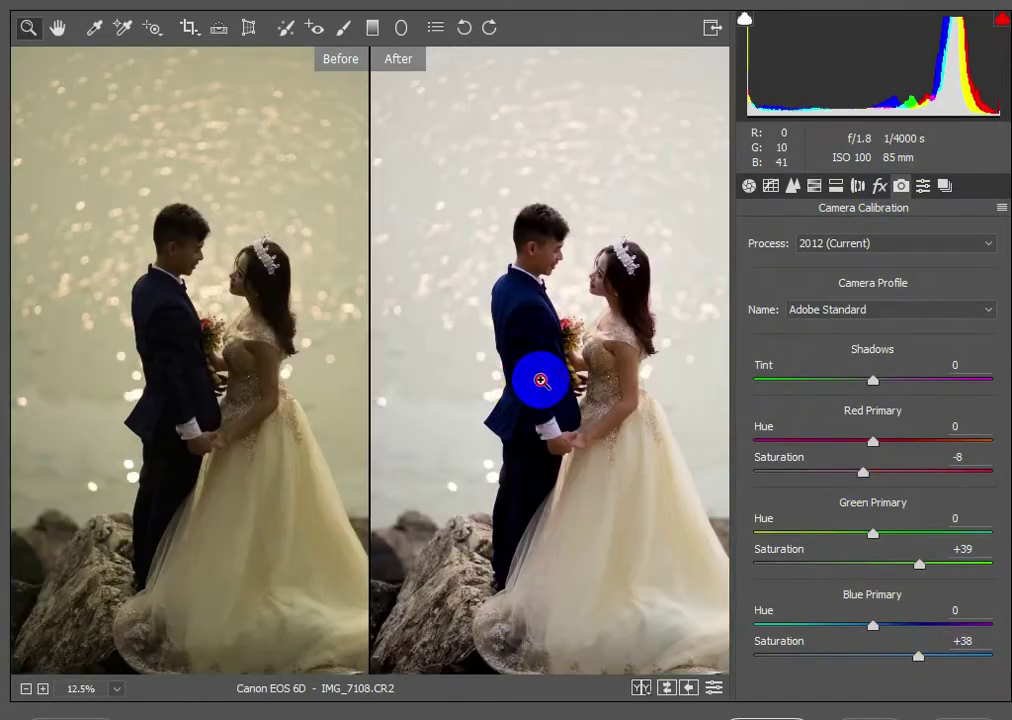
left_click(538, 380)
Raise Exposure to +0.75 in the Basic panel.
left_click(748, 188)
left_click_drag(884, 381, 893, 381)
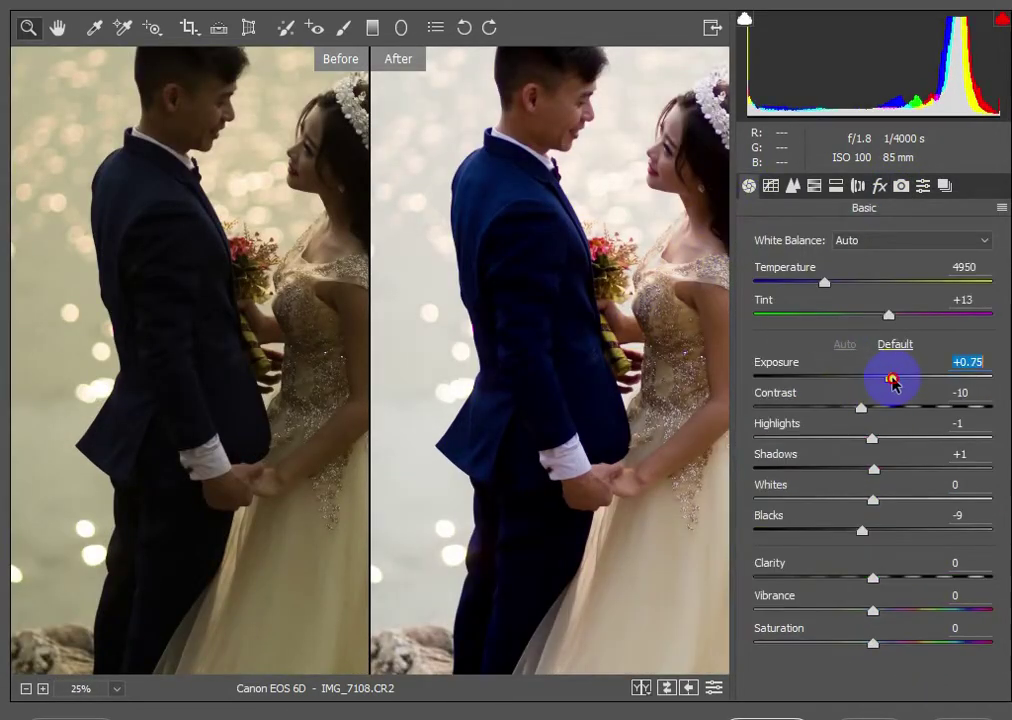
left_click(535, 264, "alt")
left_click(520, 285, "alt")
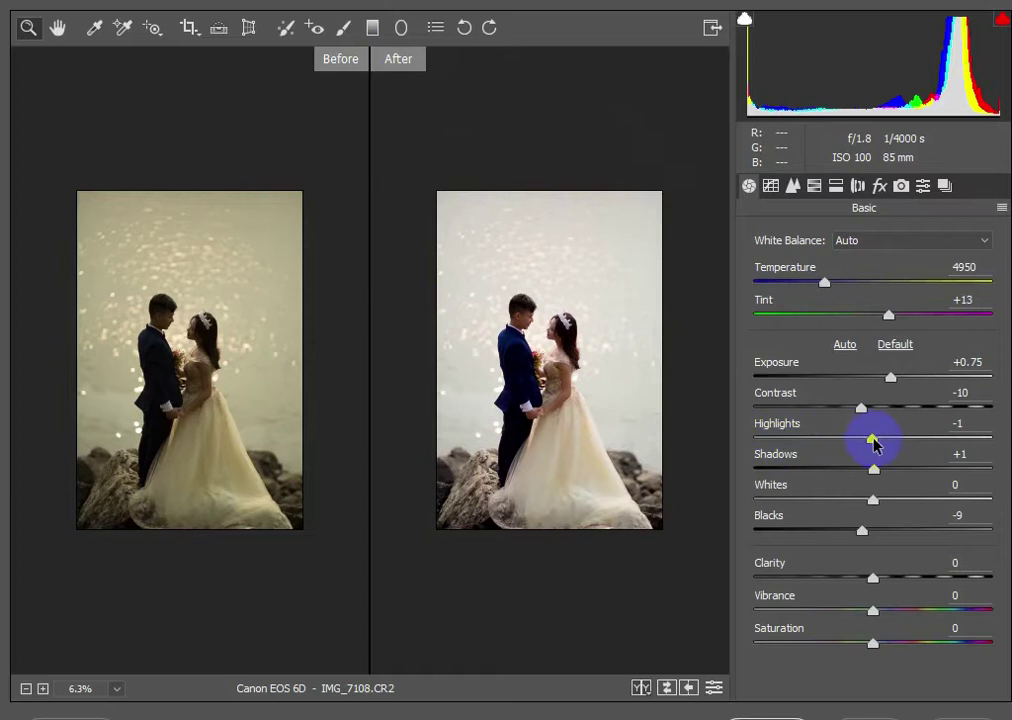
Add a cooling Graduated Filter running from above the photo down to the rocks.
left_click(384, 28)
left_click_drag(534, 194, 540, 463)
left_click_drag(534, 194, 534, 162)
Brush-erase the first filter's blue effect from the couple's heads, shoulders and arm.
left_click(906, 208)
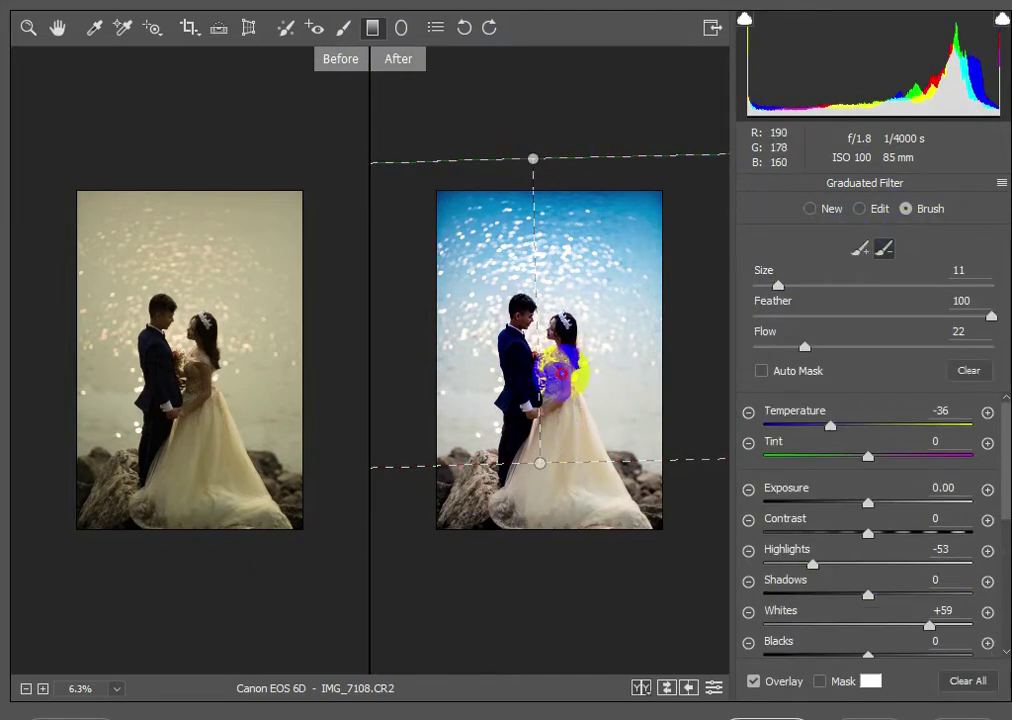
left_click_drag(561, 356, 521, 369)
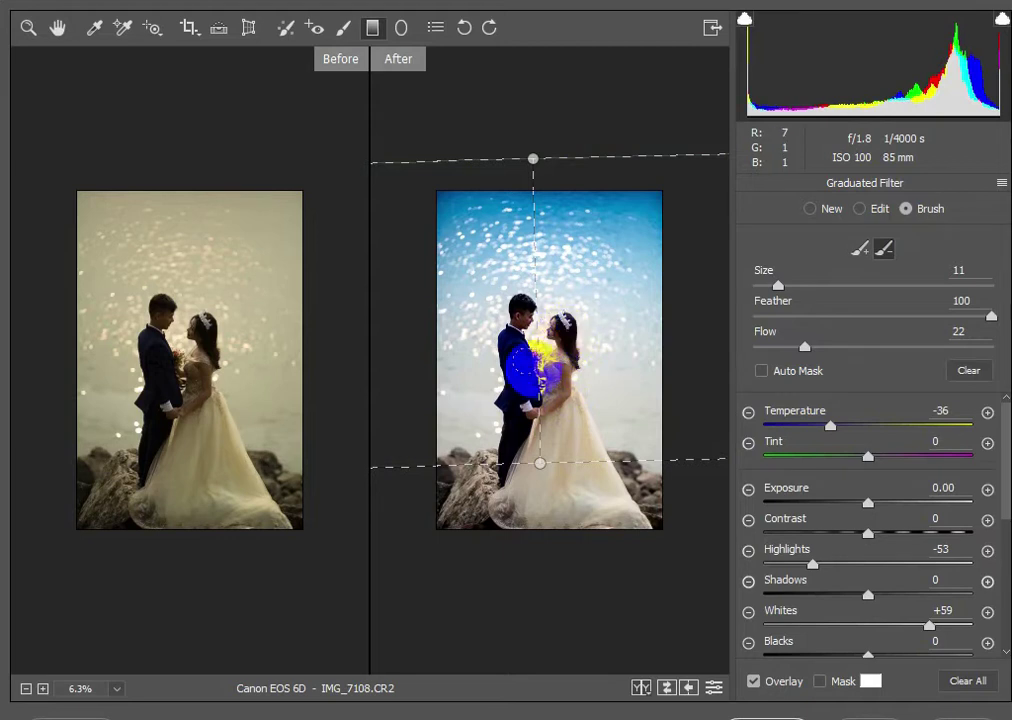
left_click_drag(520, 318, 525, 412)
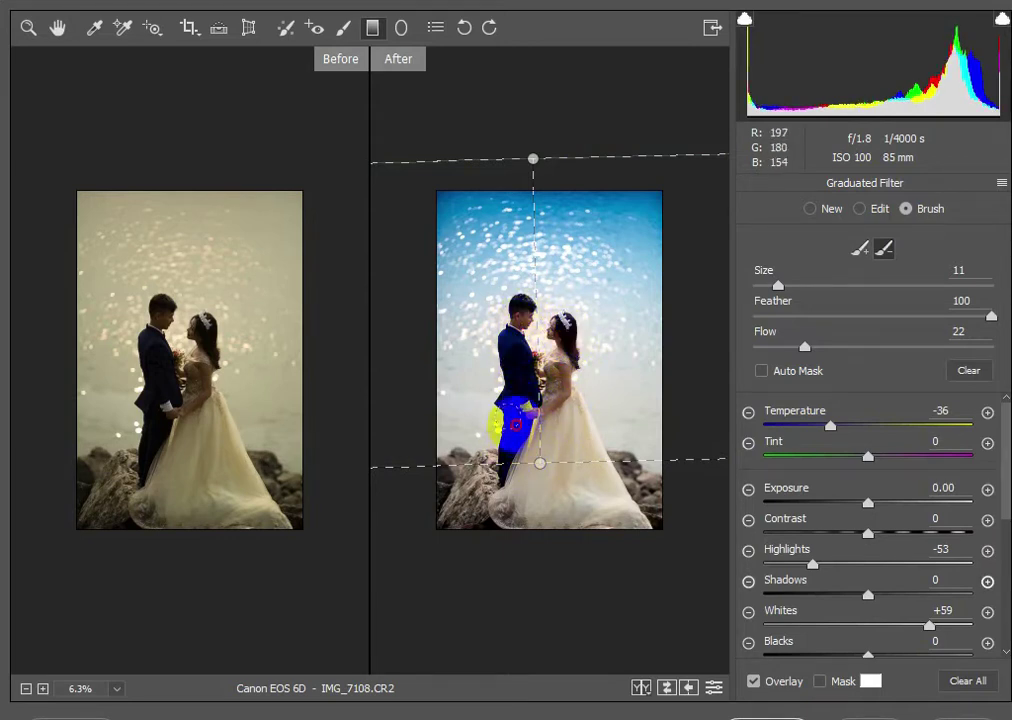
left_click(553, 419)
mouse_move(535, 434)
left_mouse_down()
mouse_move(499, 441)
mouse_move(463, 350)
mouse_move(481, 233)
mouse_move(574, 347)
left_mouse_up()
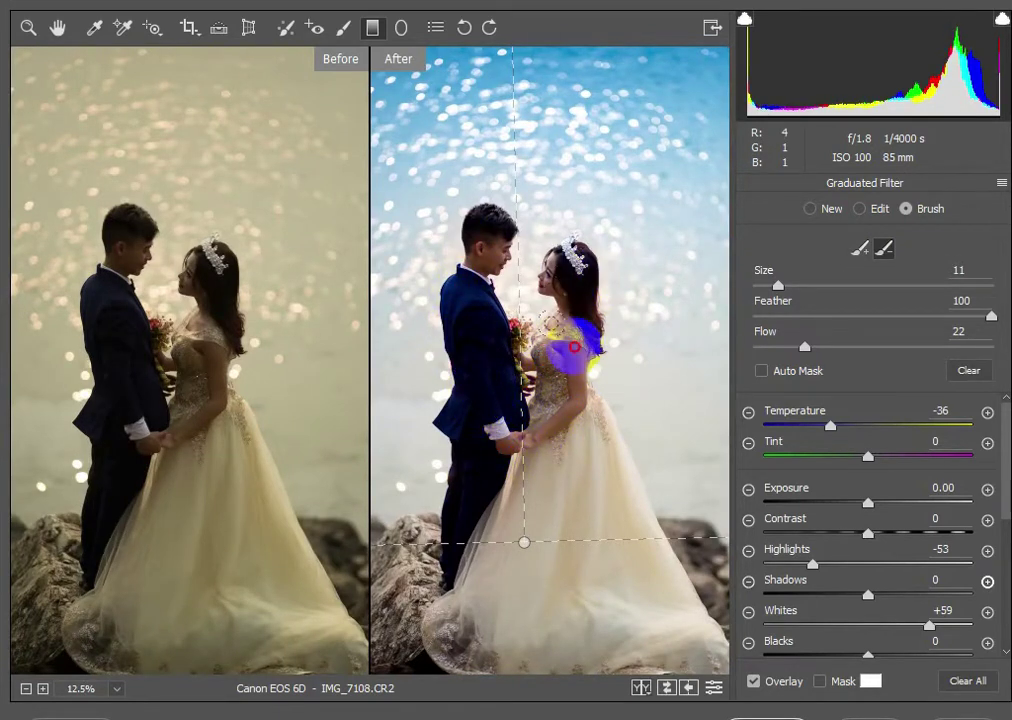
key("ctrl+minus")
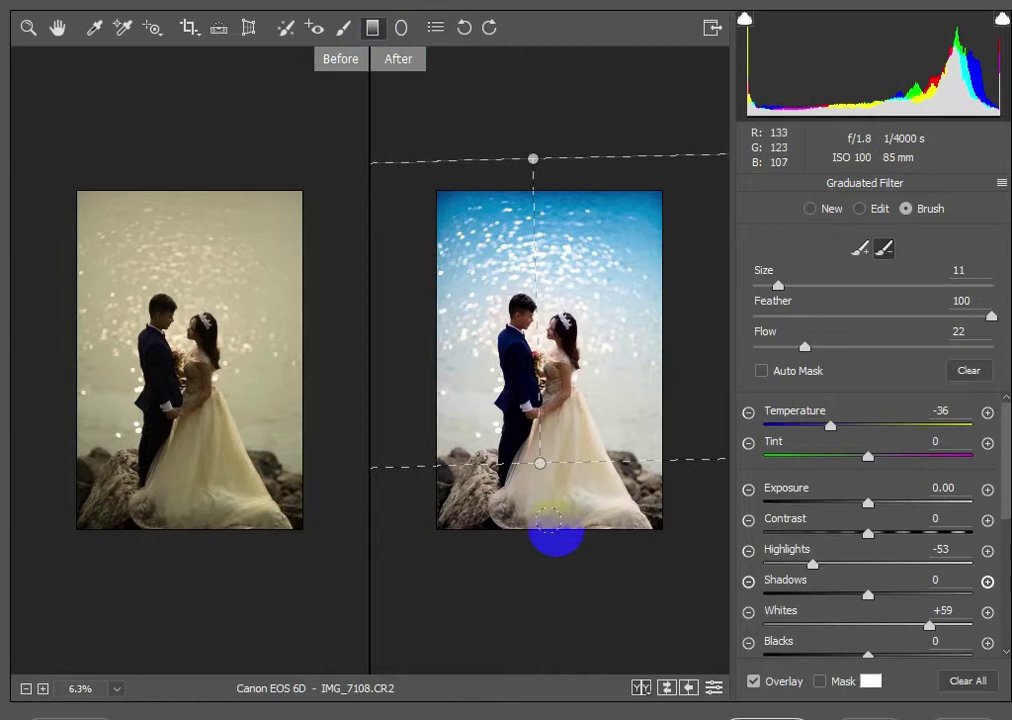
Add a second graduated filter rising from just below the photo to the heads.
left_click(810, 209)
left_click_drag(554, 532, 548, 322)
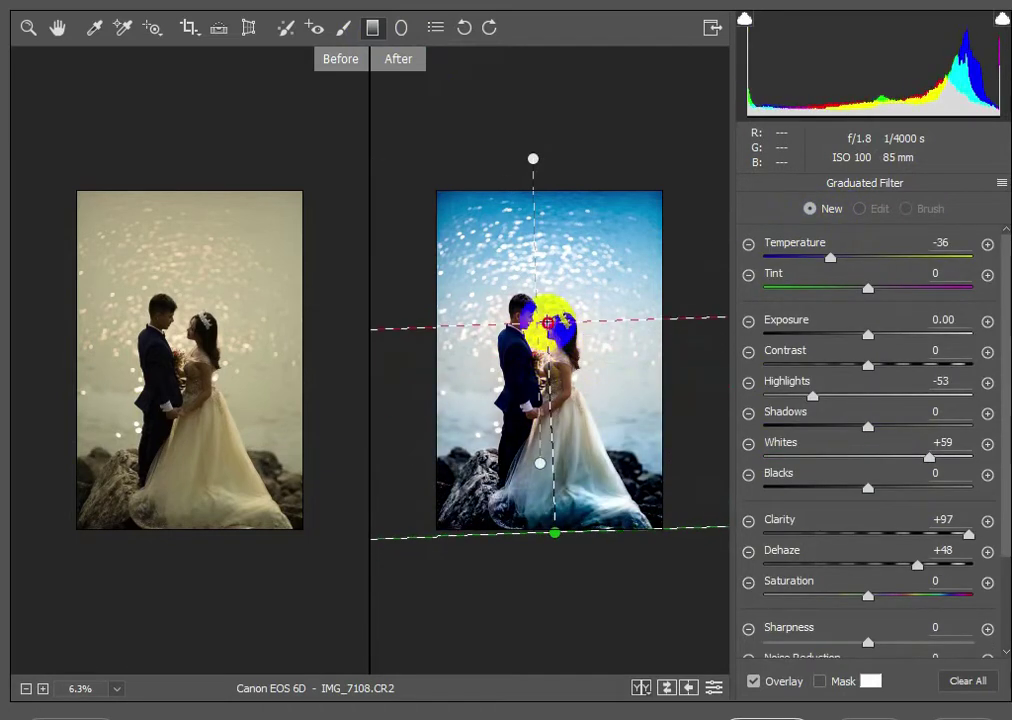
left_click_drag(554, 533, 555, 543)
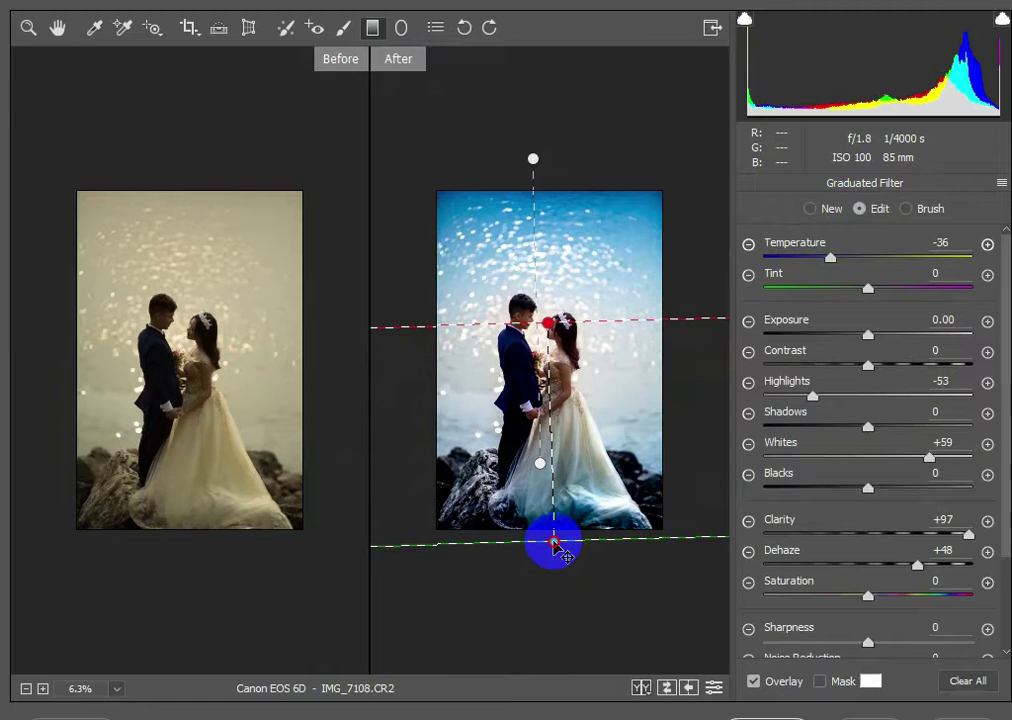
Brush-erase the second filter from the dress, hem, bride's chest and head.
left_click(907, 209)
key("ctrl+plus")
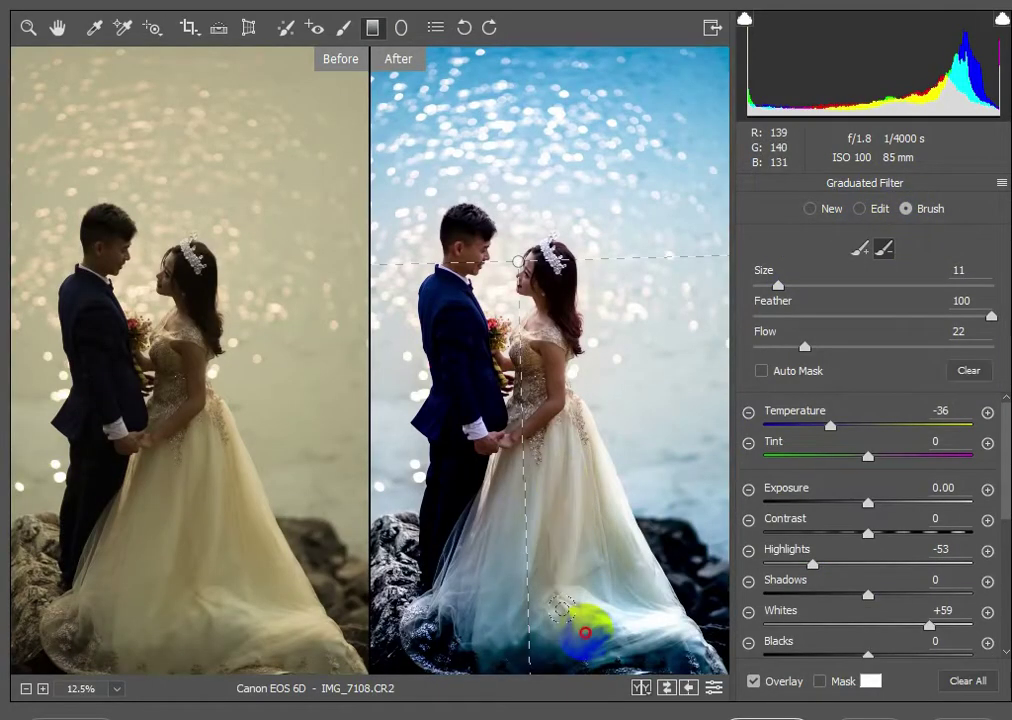
left_click_drag(477, 588, 540, 530)
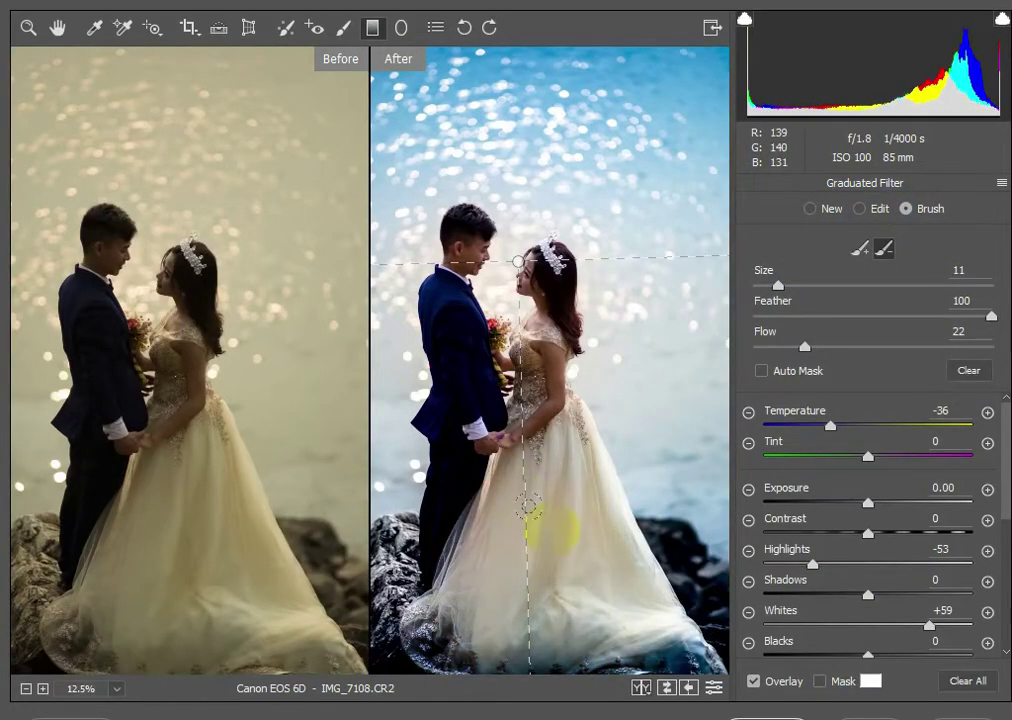
key("ctrl+minus")
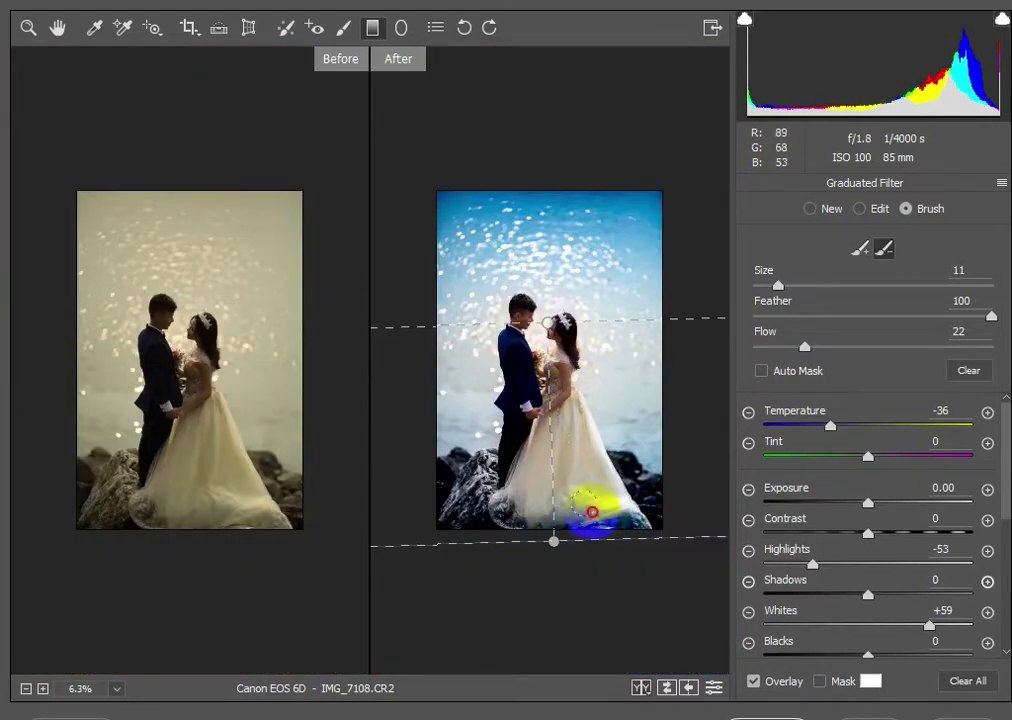
left_click_drag(592, 512, 640, 522)
key("ctrl+plus")
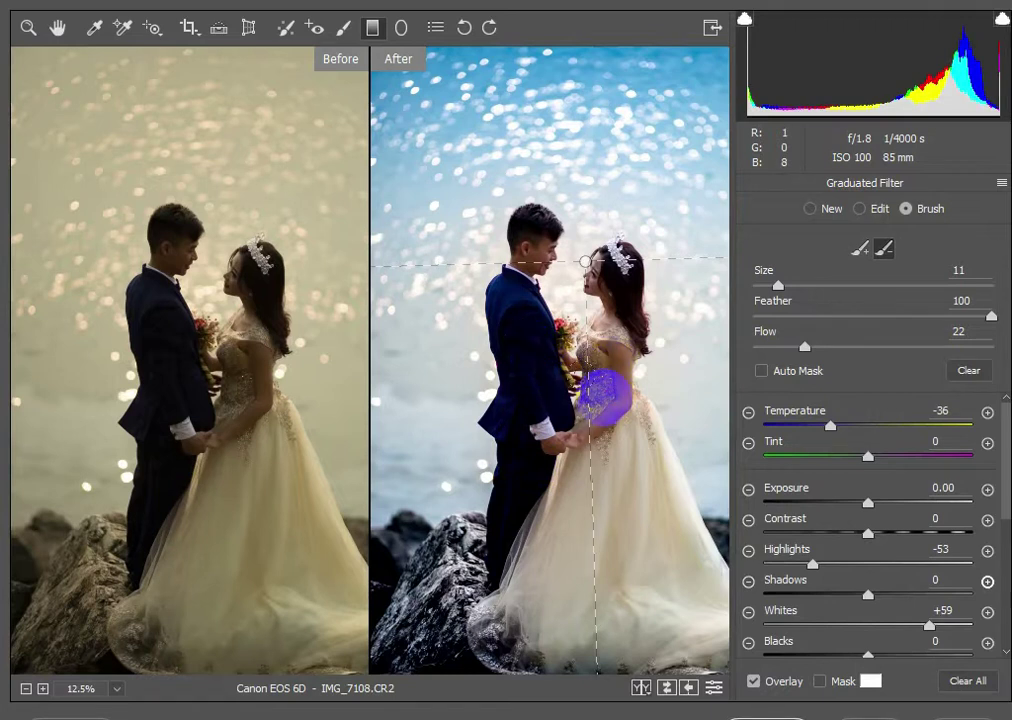
key("ctrl+minus")
left_click_drag(545, 360, 580, 380)
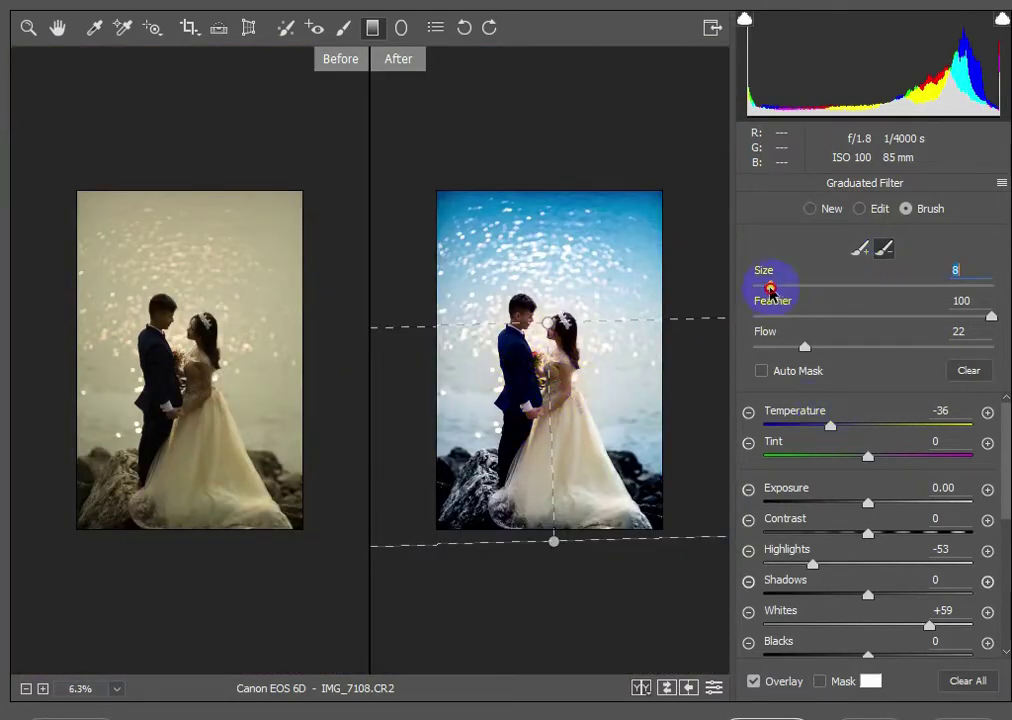
left_click_drag(525, 305, 550, 347)
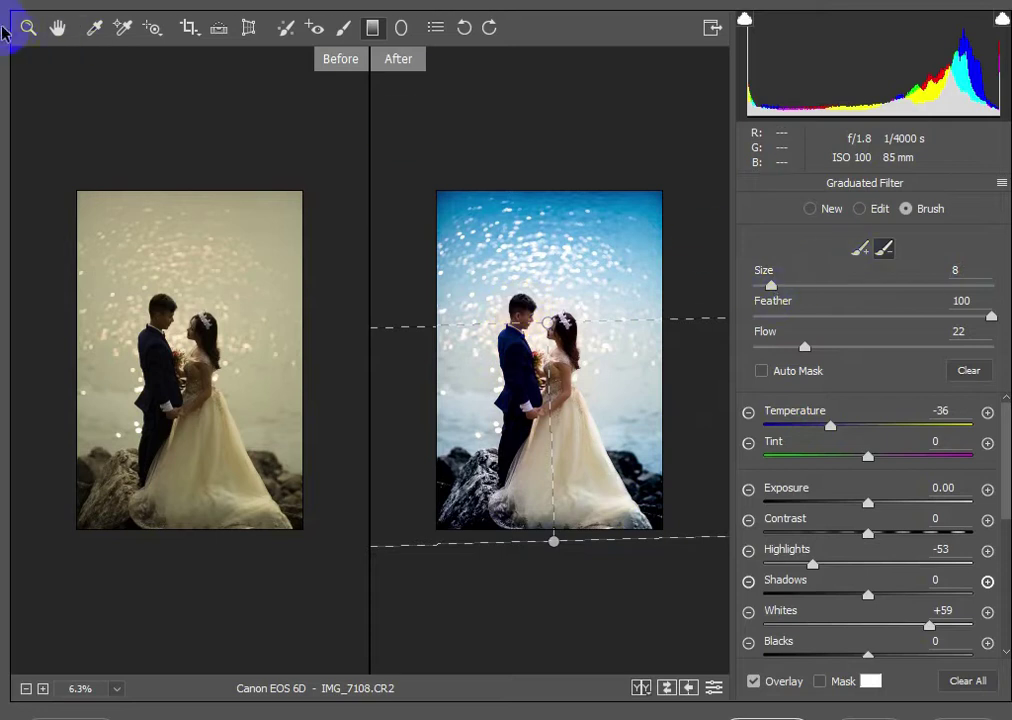
left_click(28, 27)
Set Clarity to -6 and open IMG_7108.CR2 in Photoshop as an RGB/8 document.
left_click(563, 420)
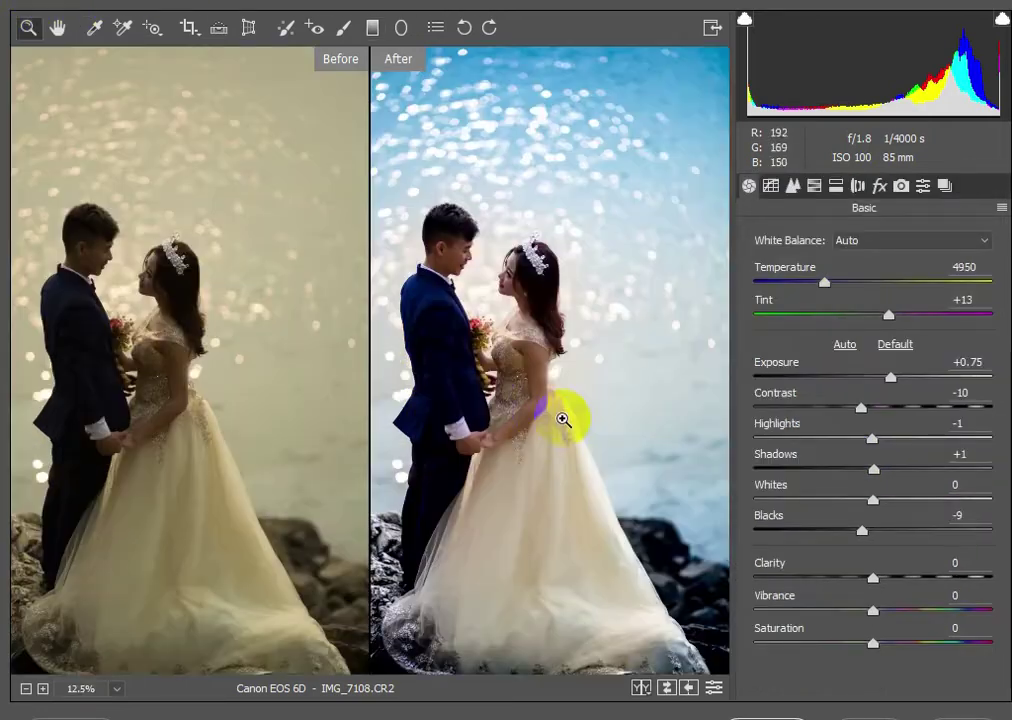
left_click_drag(563, 420, 591, 381)
left_click_drag(585, 428, 592, 427)
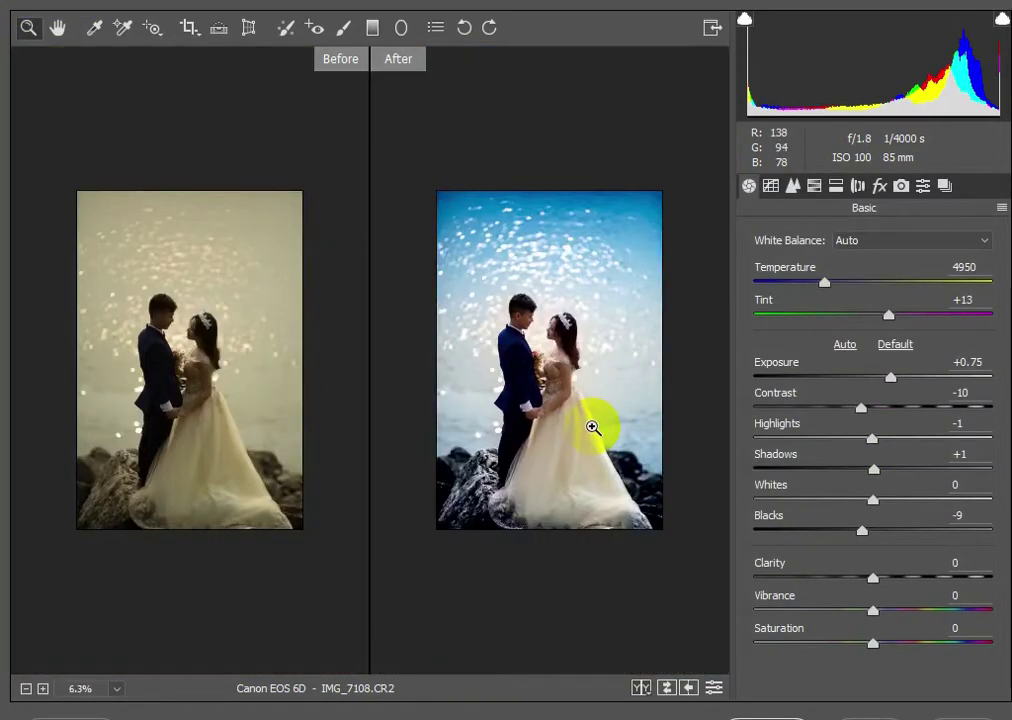
left_click(669, 240)
type("-6")
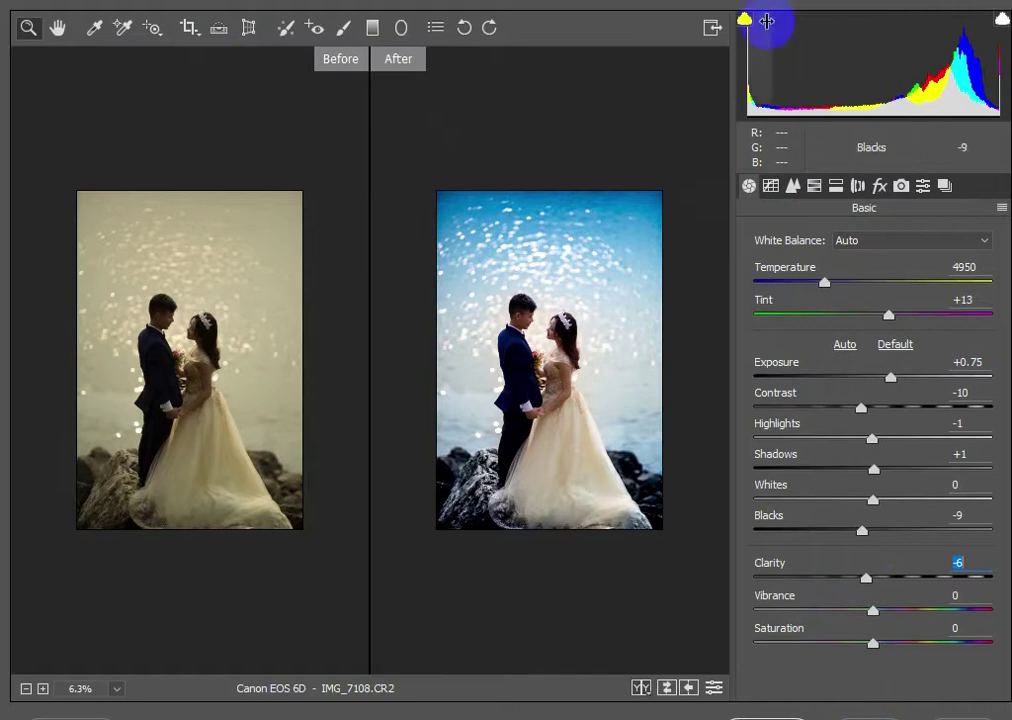
left_click(712, 27)
left_click(735, 117)
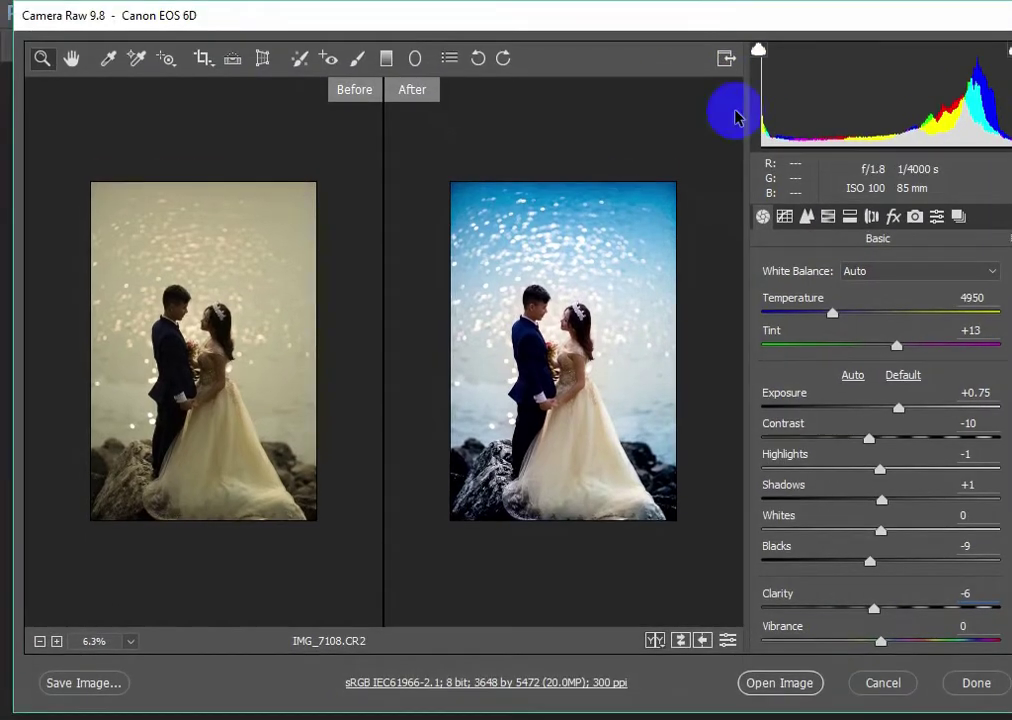
left_click(780, 686)
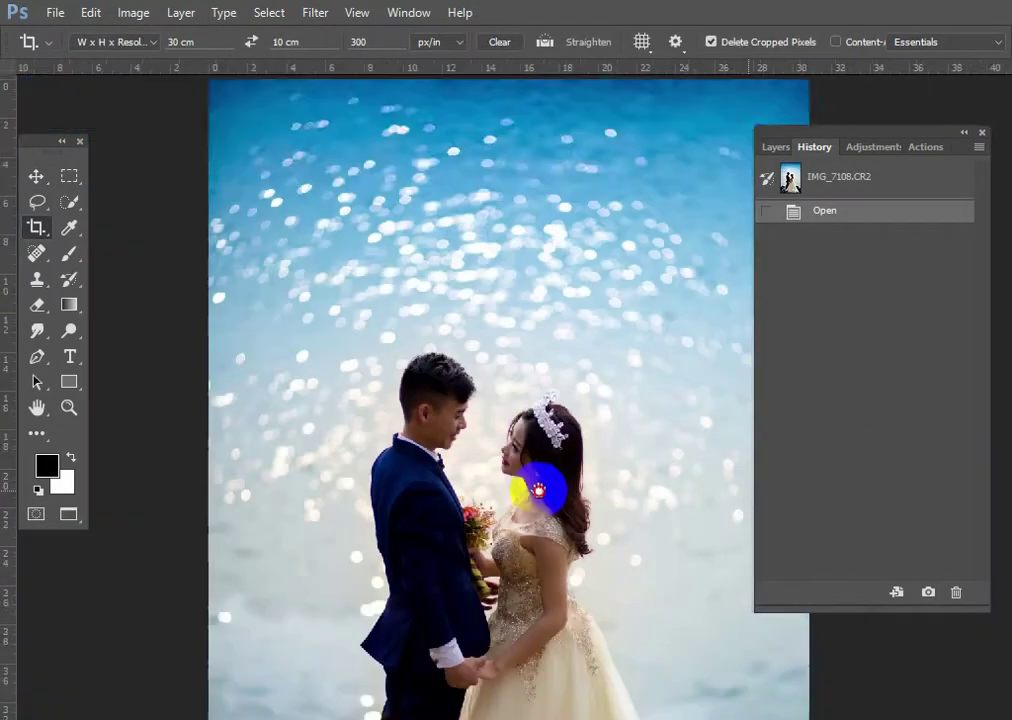
Load the saved selection, invert it and feather its edges.
key("ctrl+minus")
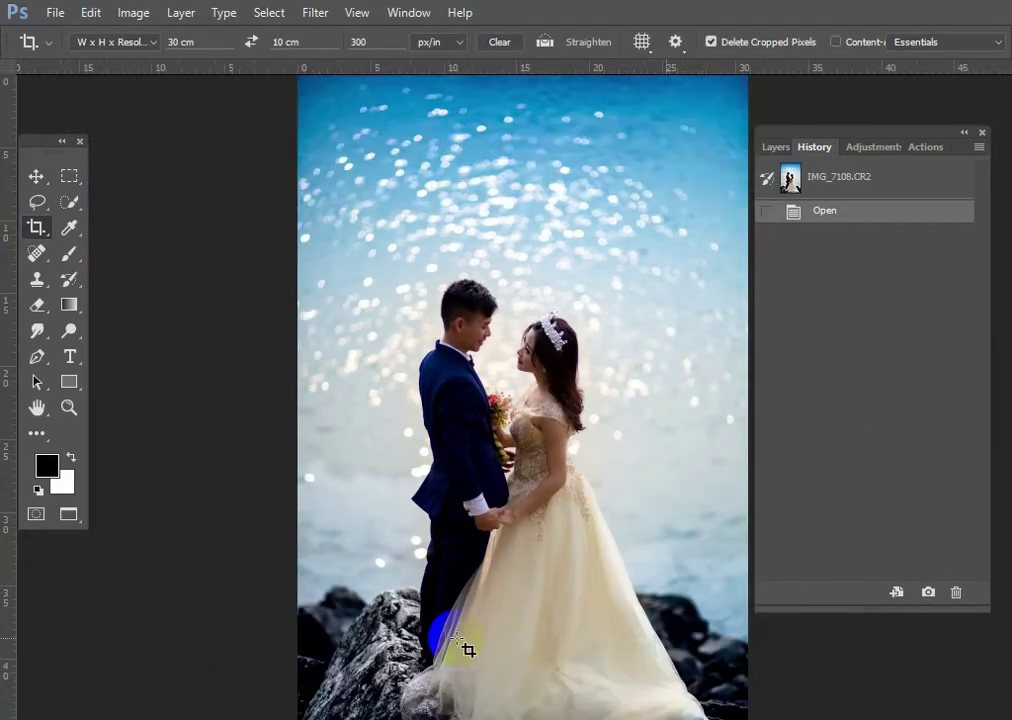
key("ctrl+minus")
key("ctrl+alt+2")
key("ctrl+shift+i")
key("shift+F6")
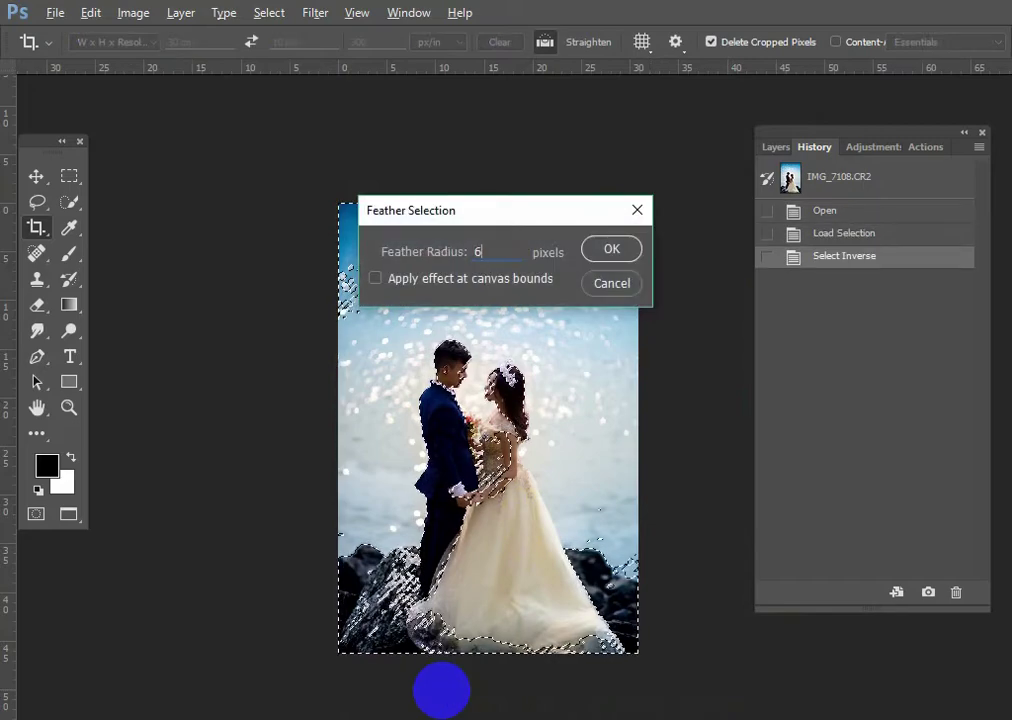
key("Return")
Lighten the inverted selection with a Curves lift and a Levels midtone nudge.
key("ctrl+m")
left_click_drag(411, 309, 413, 298)
key("Return")
key("ctrl+l")
left_click_drag(716, 292, 707, 289)
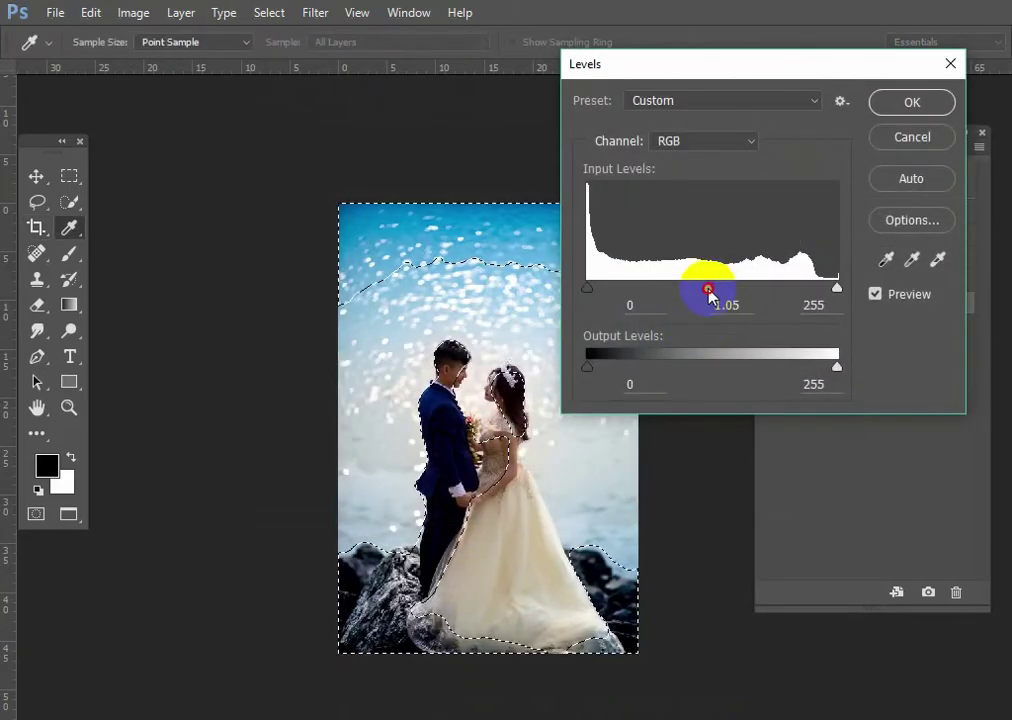
key("Return")
key("ctrl+d")
Magic Wand the bride's bodice, arm and hand, feather 25, and brighten with Levels.
key("ctrl+plus")
key("ctrl+plus")
left_click(69, 201)
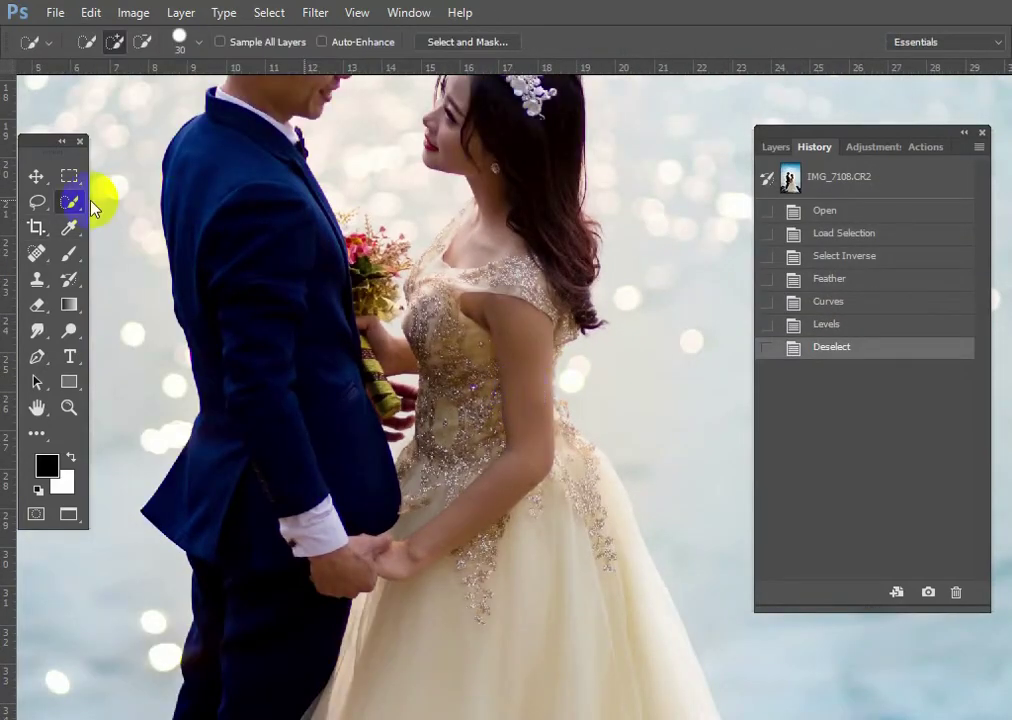
left_click(120, 224)
left_click(524, 407)
left_click(470, 480, "shift")
left_click(424, 557, "shift")
key("shift+F6")
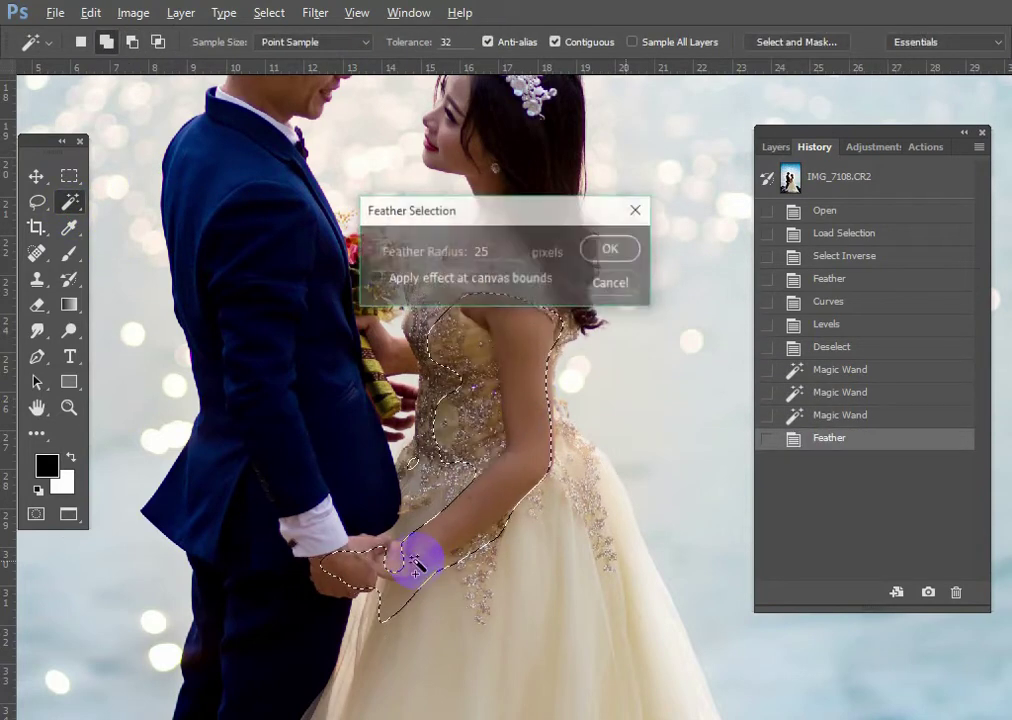
key("Return")
key("ctrl+l")
left_click_drag(684, 285, 698, 285)
key("Return")
key("ctrl+d")
Select the groom's face, feather it, and brighten it with Curves.
left_click_drag(462, 308, 605, 425)
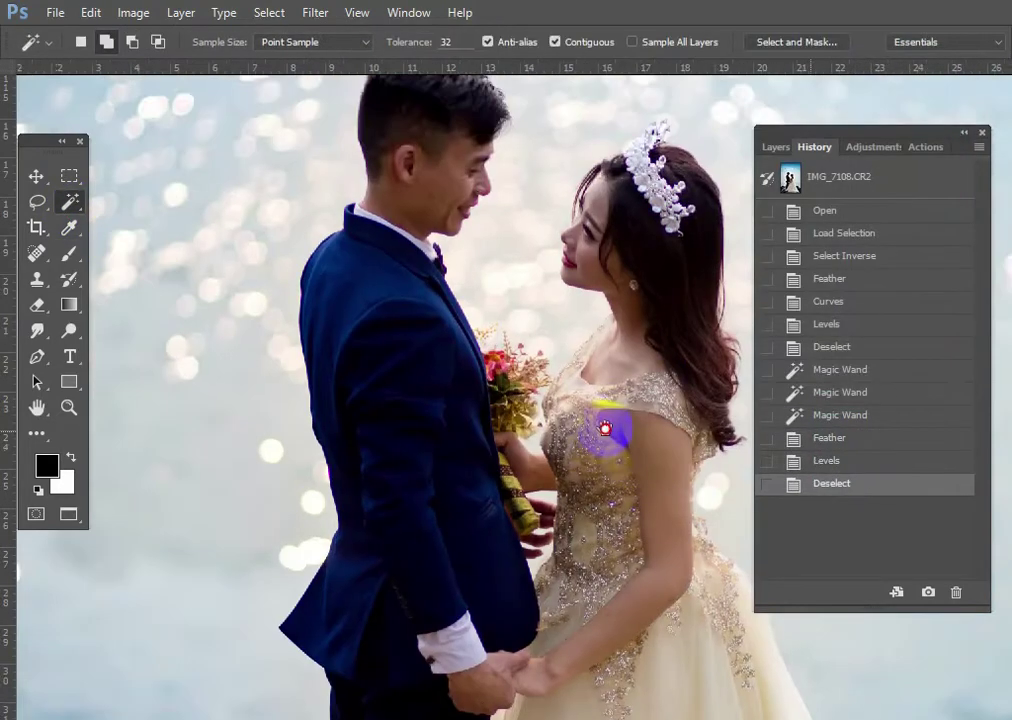
left_click(429, 199)
left_click(398, 199, "shift")
left_click(392, 212, "shift")
key("shift+F6")
key("Return")
key("ctrl+m")
left_click_drag(400, 324, 404, 307)
key("Return")
key("ctrl+d")
Add a Color Balance adjustment layer in the Layers panel.
left_click(510, 290, "alt")
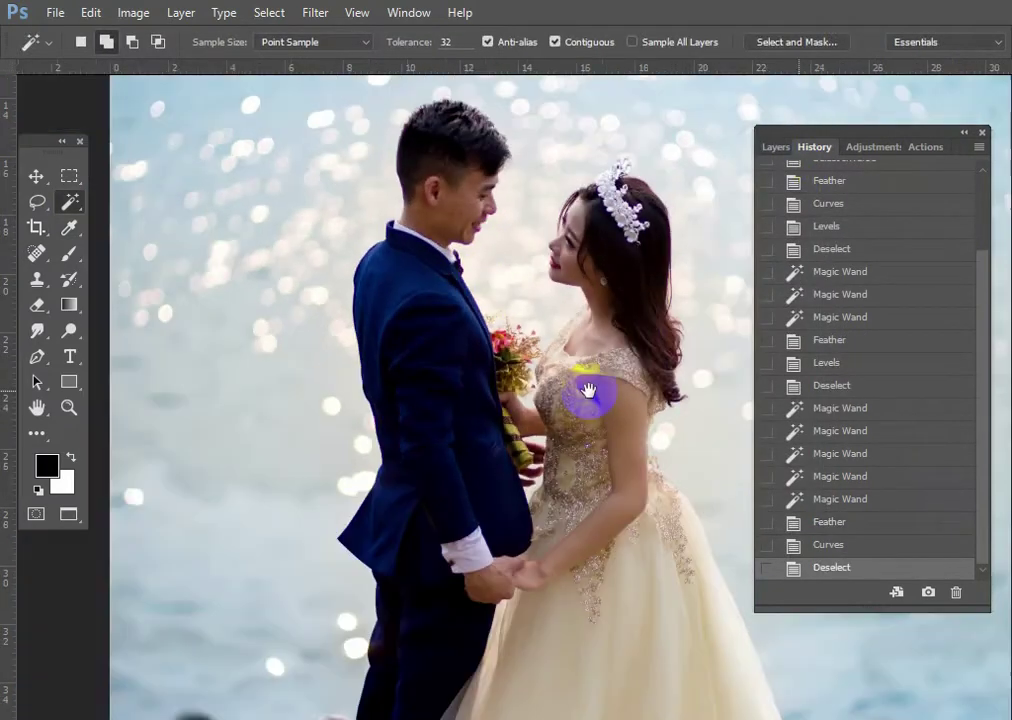
left_click(588, 388, "alt")
left_click(776, 147)
left_click(865, 592)
left_click(883, 378)
left_click(723, 251)
Set Color Balance Shadows Yellow/Blue to -17 and add an Auto Curves layer.
left_click(712, 268)
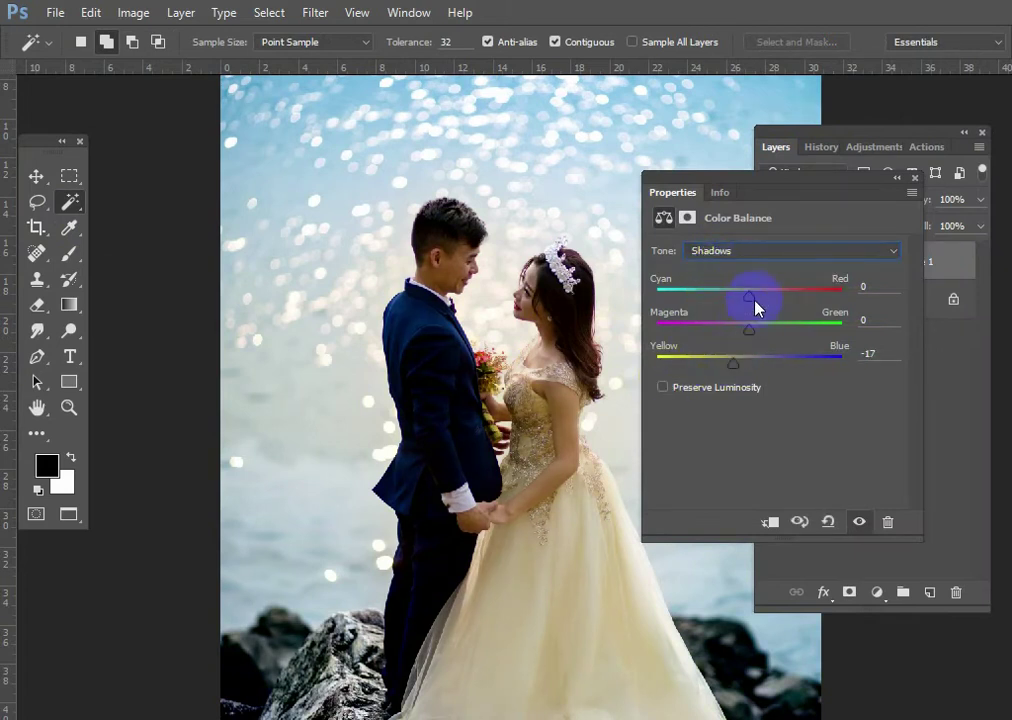
left_click(914, 178)
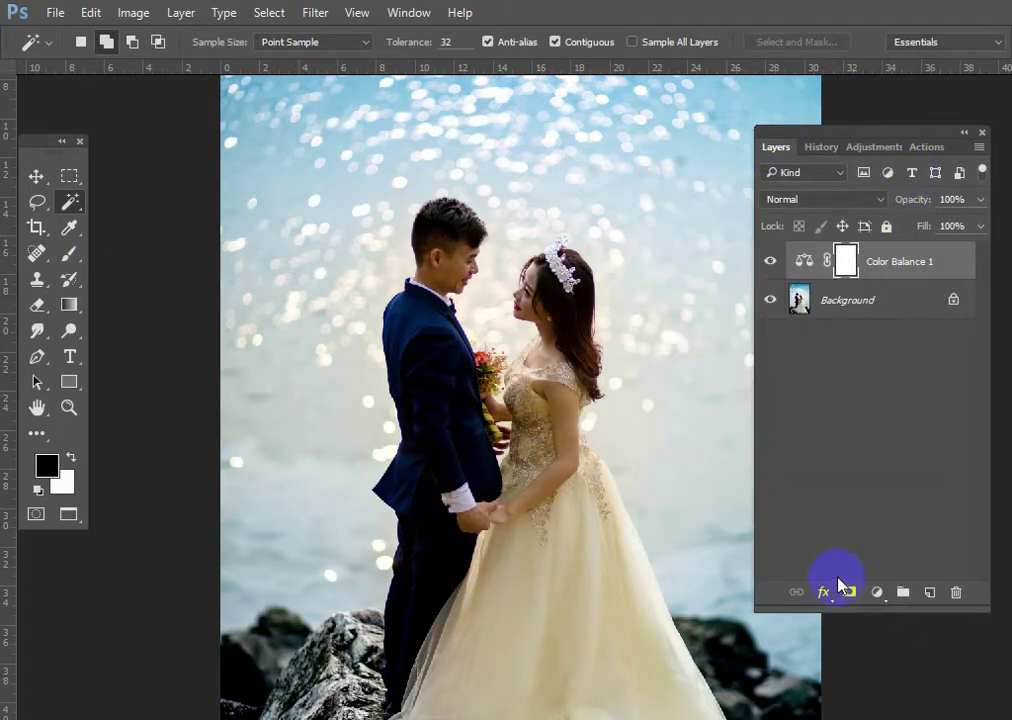
left_click(877, 592)
left_click(845, 281)
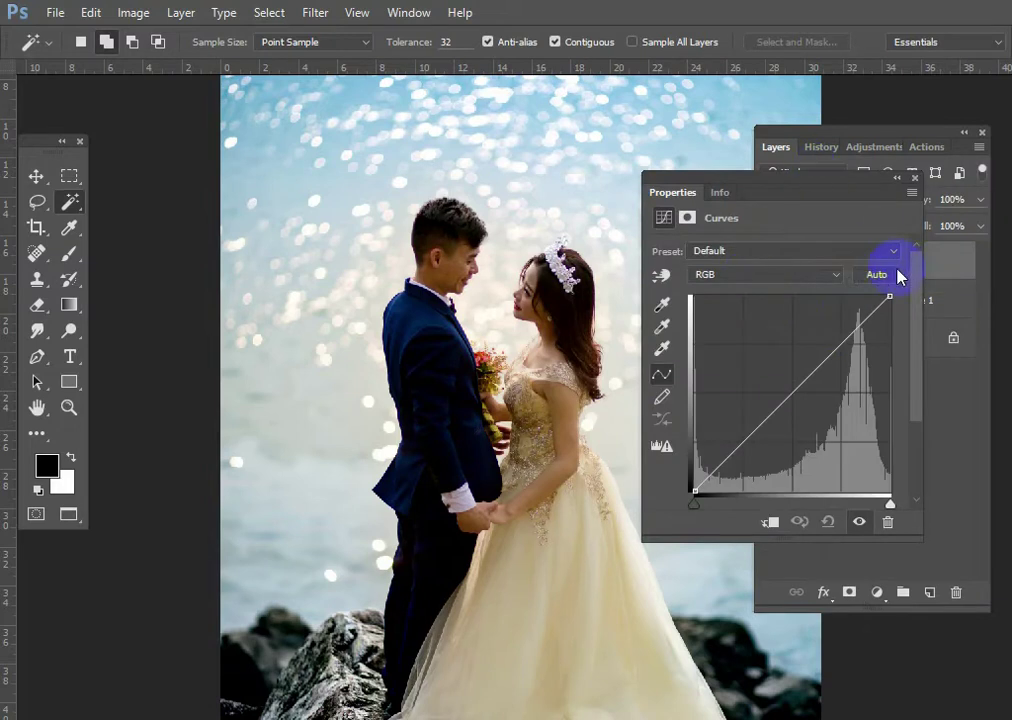
left_click(876, 276)
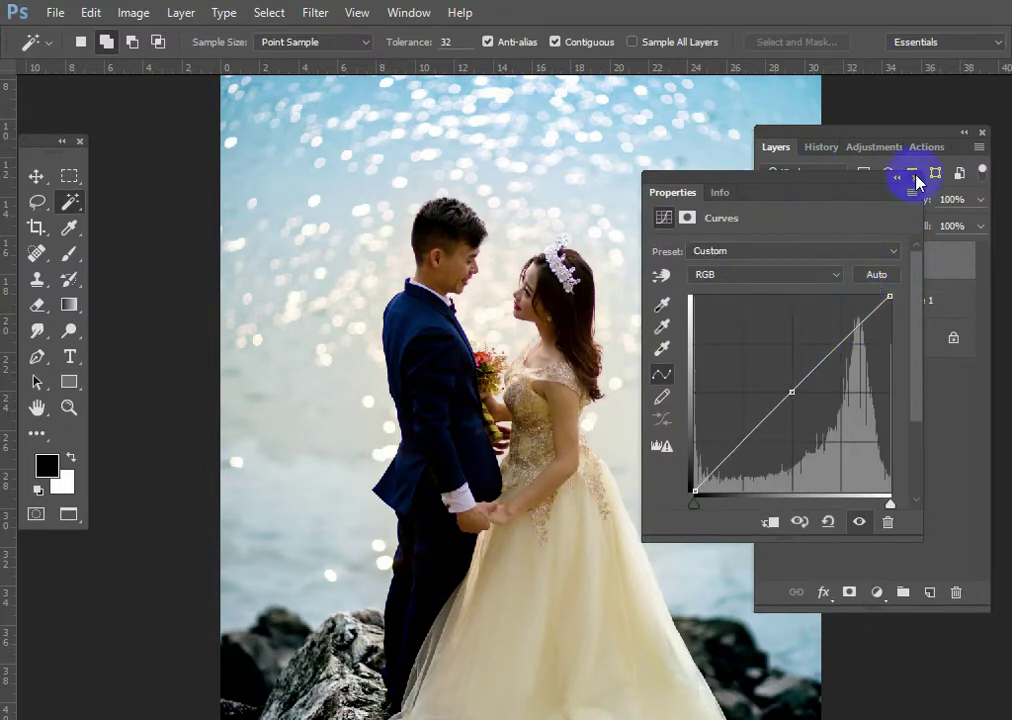
left_click(916, 178)
Add a Levels layer with the white point at 248.
left_click(876, 593)
left_click(850, 199)
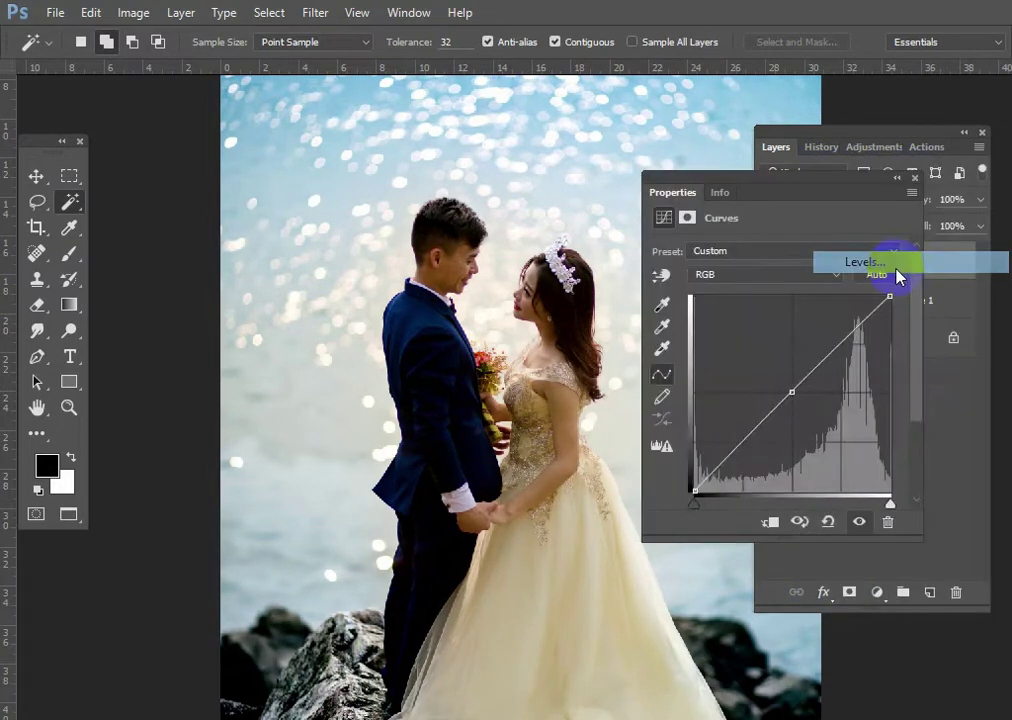
left_click_drag(786, 390, 781, 388)
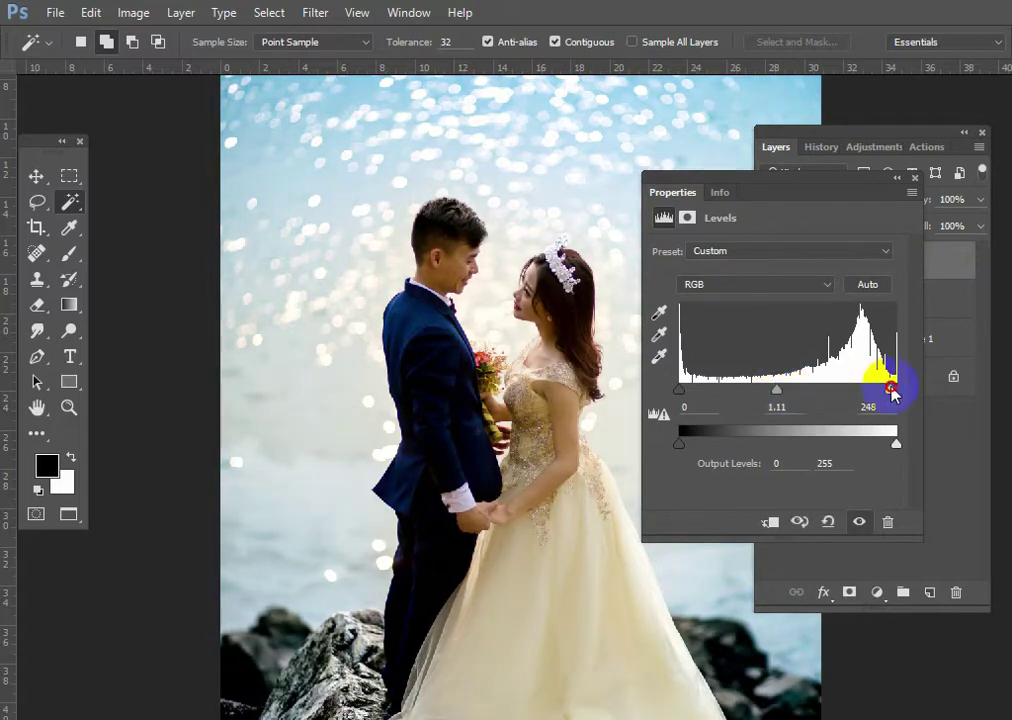
left_click(918, 180)
mouse_move(576, 361)
left_mouse_down()
mouse_move(542, 373)
mouse_move(592, 395)
mouse_move(429, 264)
mouse_move(542, 288)
left_mouse_up()
Add a Selective Color layer with Yellows' Yellow set to -17.
left_click(877, 593)
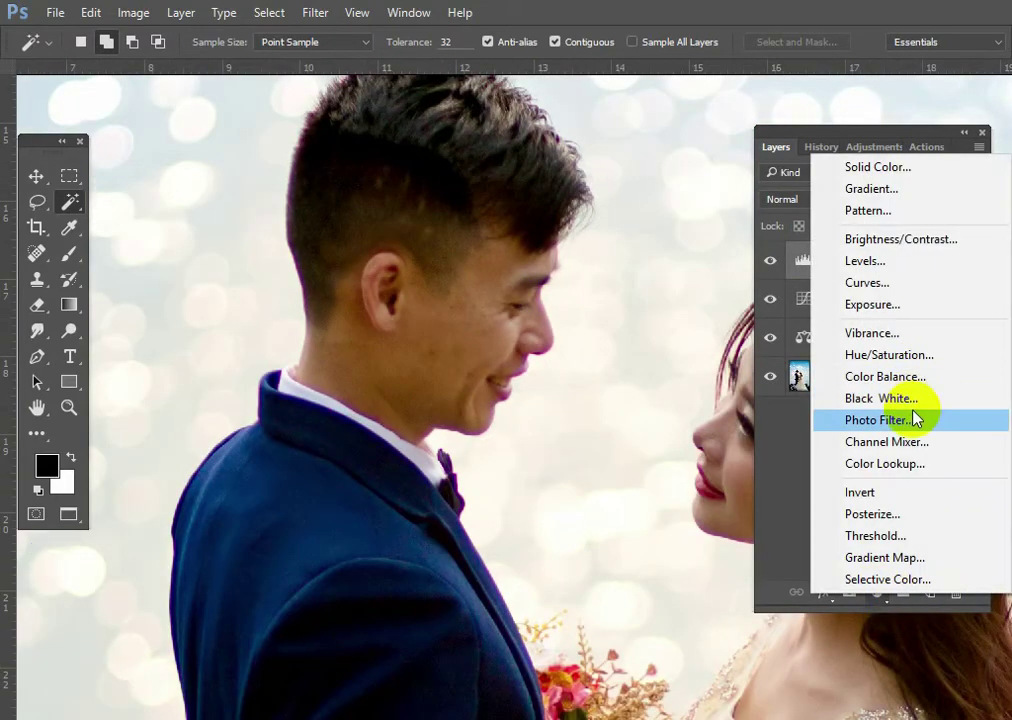
left_click(887, 579)
left_click(727, 273)
left_click(724, 309)
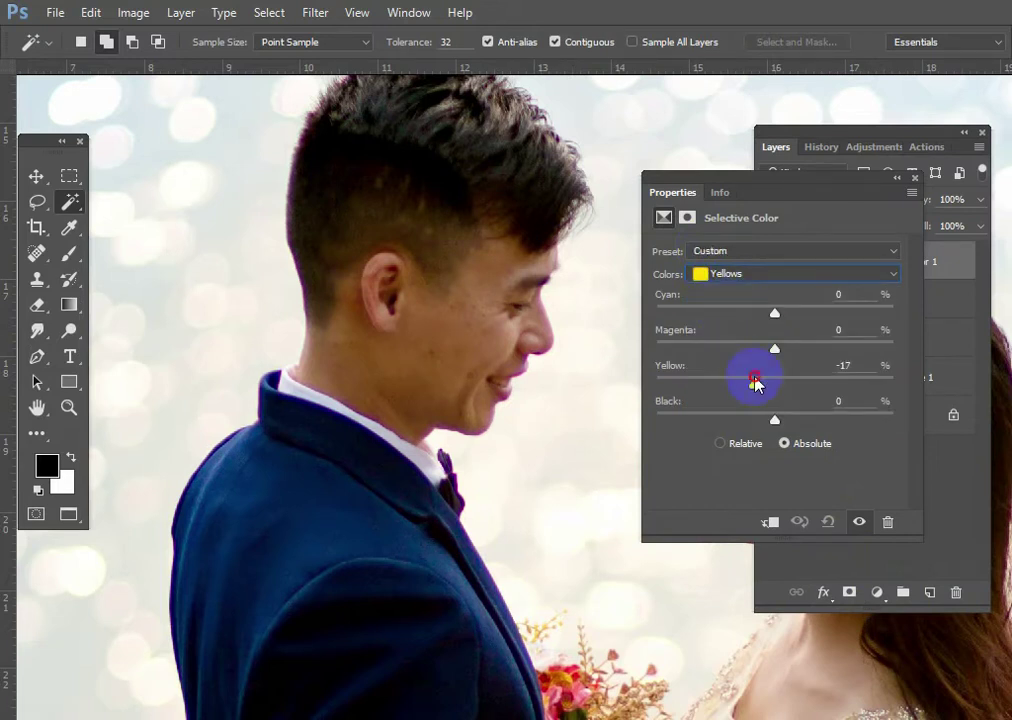
left_click(915, 180)
scroll(542, 418, "down", 5)
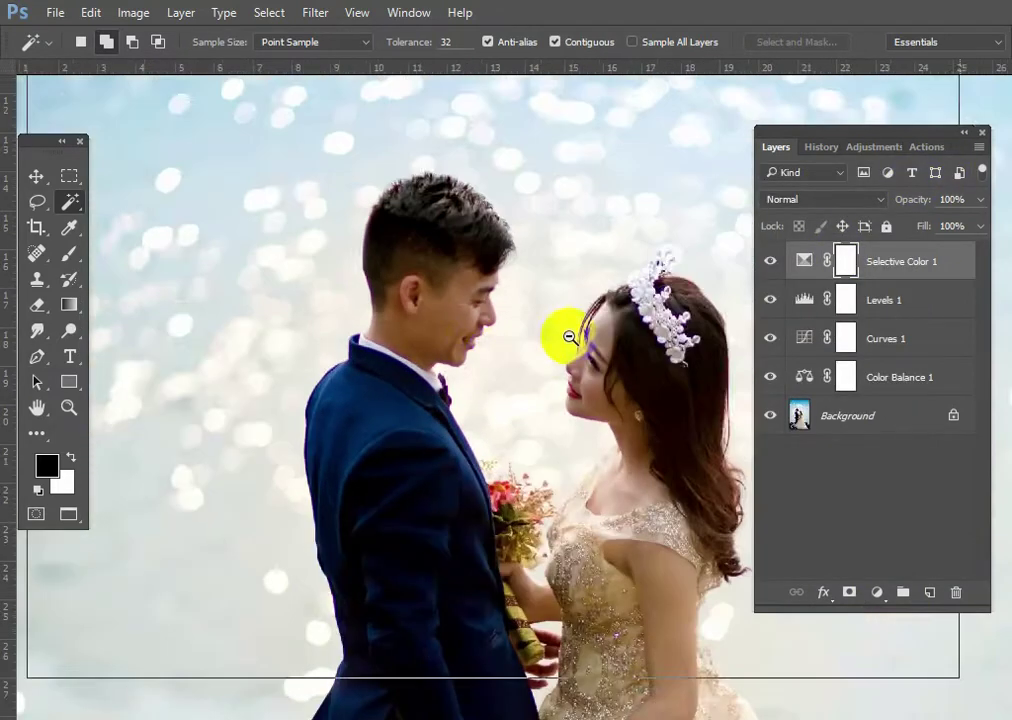
Spot-heal blemishes on the groom's cheek and neck with a 14 px brush.
left_click_drag(770, 261, 766, 377)
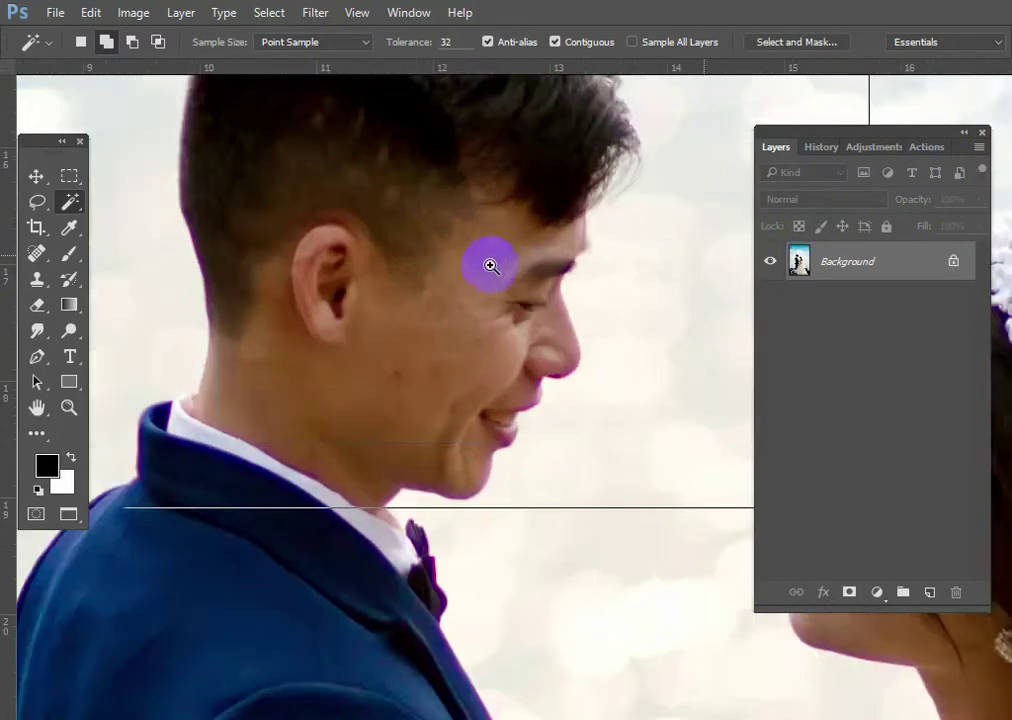
left_click(491, 265)
key("j")
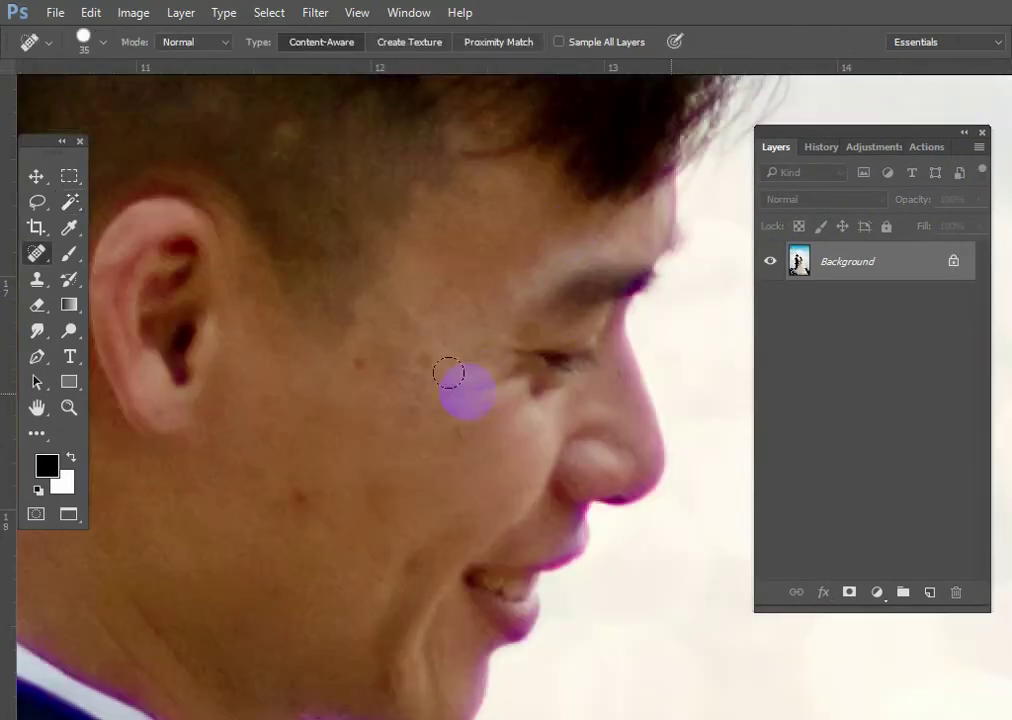
right_click(452, 373)
key("Escape")
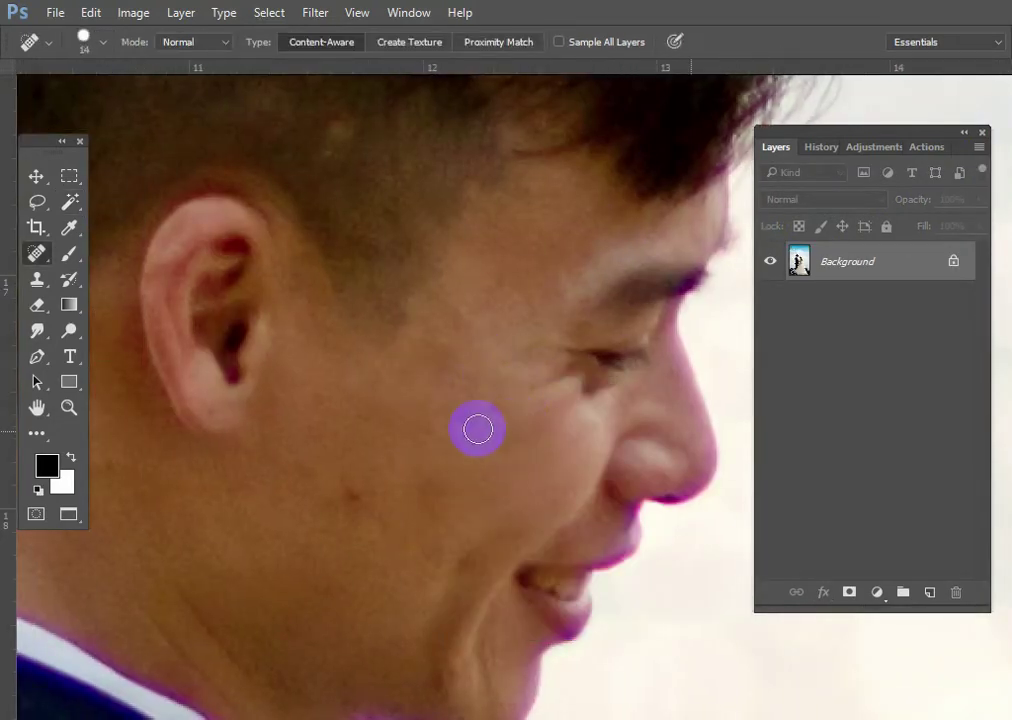
scroll(420, 470, "left", 1)
scroll(460, 470, "left", 3)
scroll(460, 470, "down", 2)
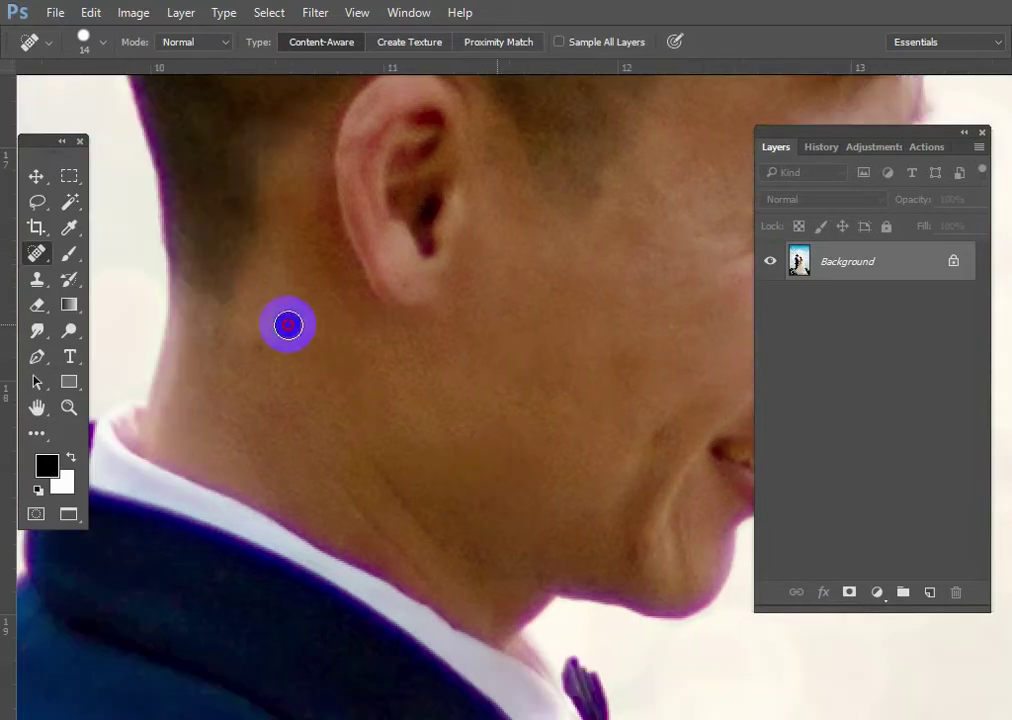
scroll(420, 400, "right", 4)
scroll(420, 400, "down", 1)
scroll(420, 300, "up", 1)
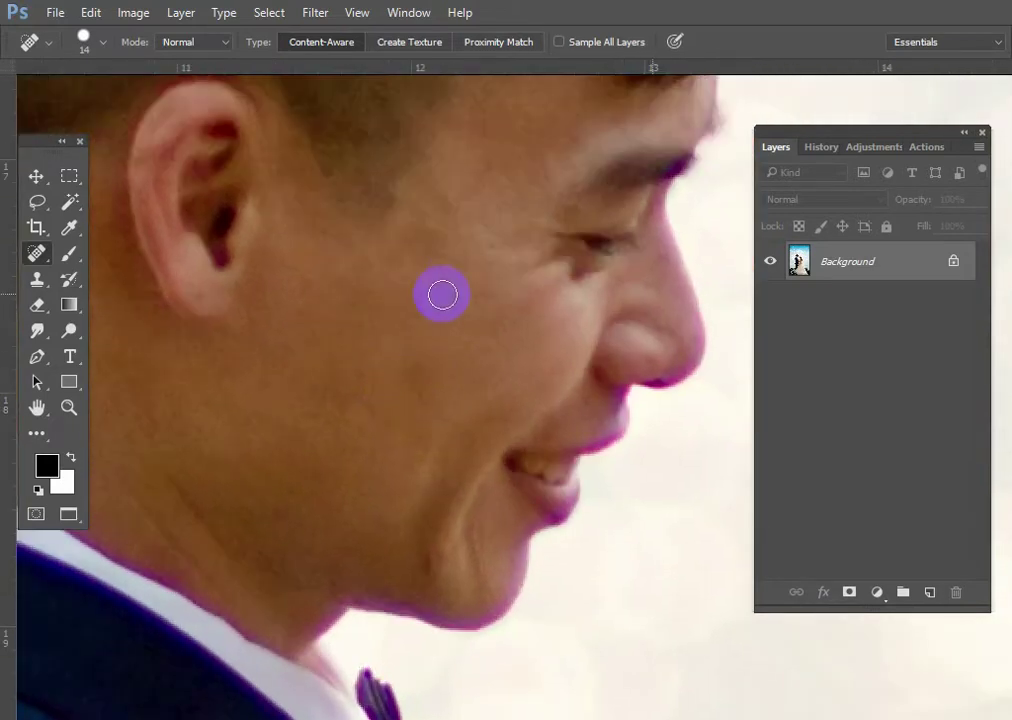
key("ctrl+minus")
key("ctrl+minus")
key("ctrl+minus")
key("ctrl+minus")
Magic Wand select the bride's and groom's skin and feather the selection.
key("w")
left_click(456, 400)
left_click(434, 467)
left_click(248, 312)
key("shift+F6")
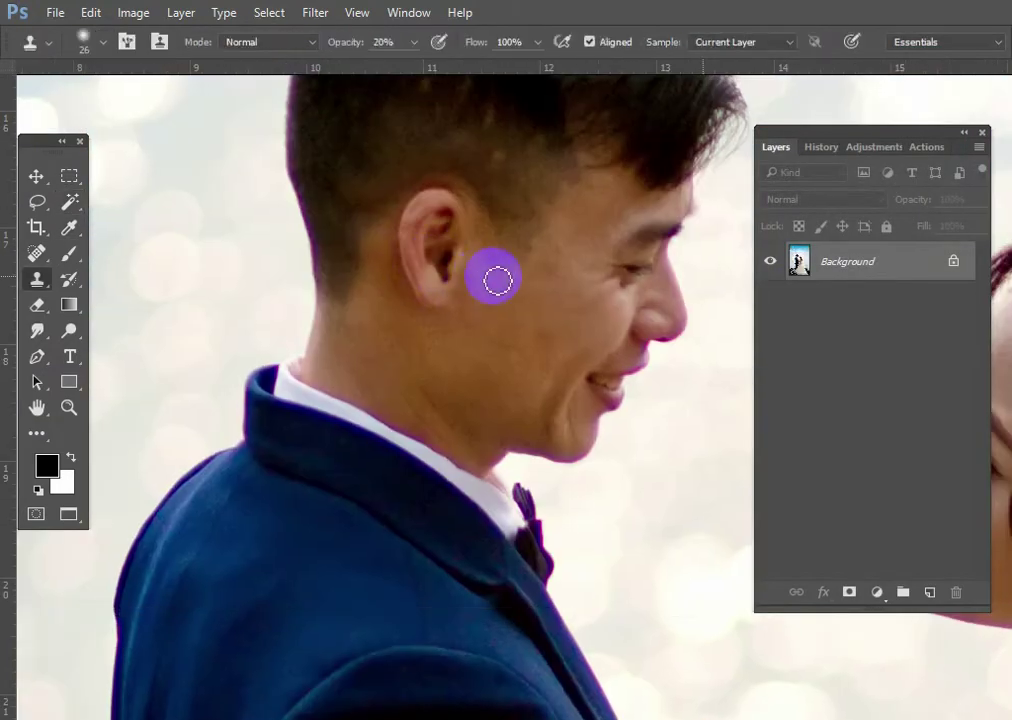
Clone clean skin over the groom's cheek with the 20% Clone Stamp.
right_click(670, 357)
key("Return")
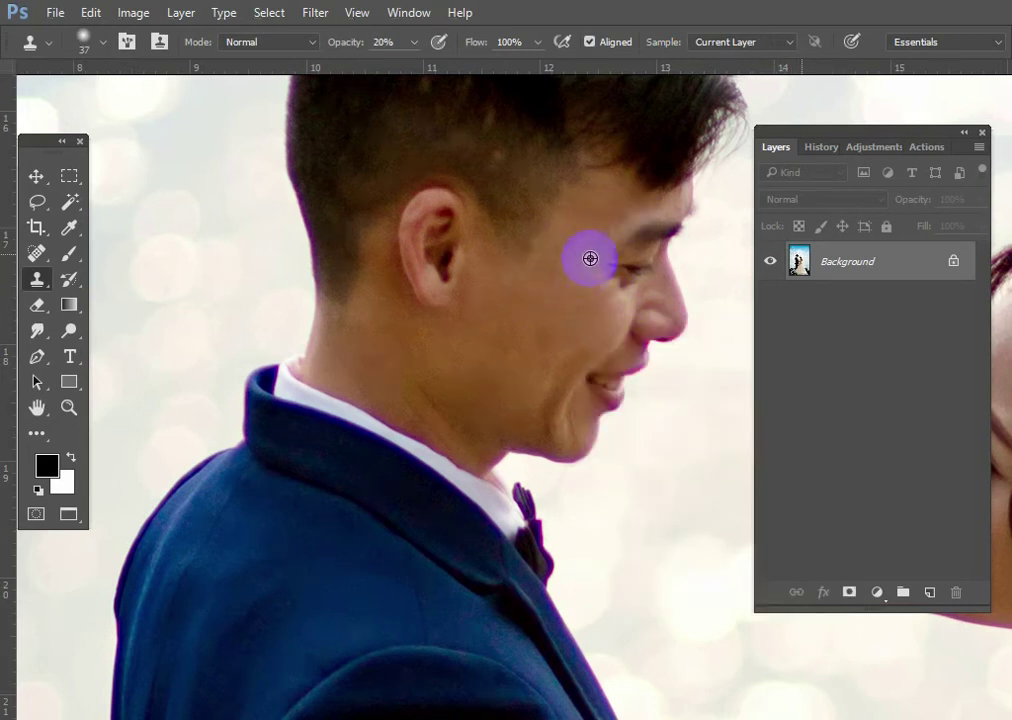
left_click(602, 347, "ctrl")
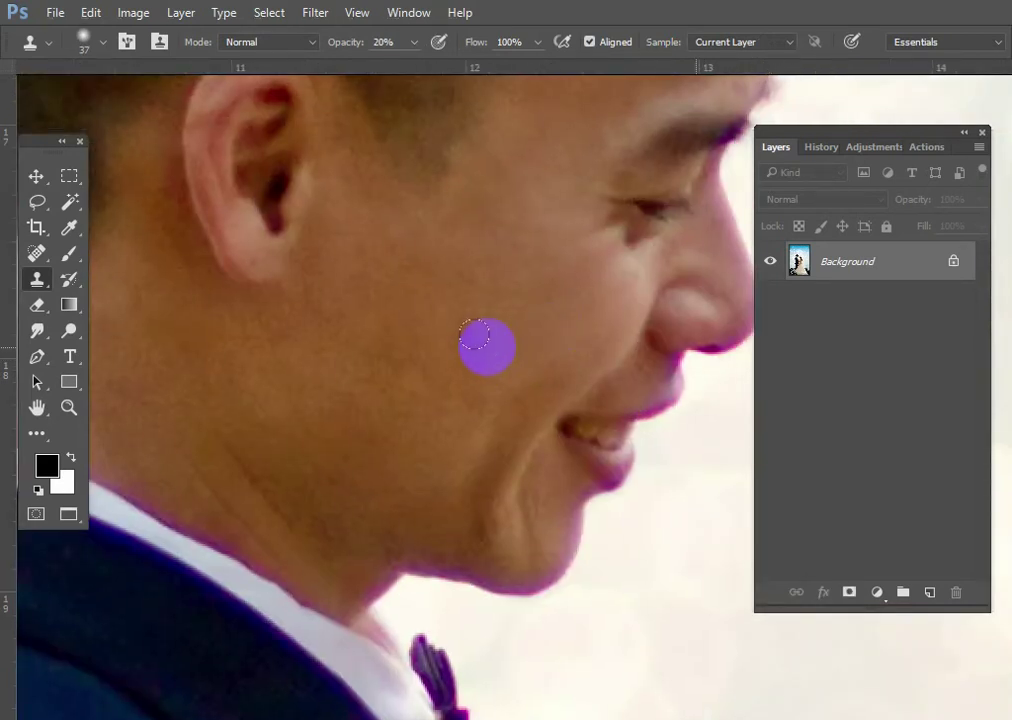
mouse_move(468, 400)
left_mouse_down()
mouse_move(502, 366)
mouse_move(595, 374)
left_mouse_up()
Clone smooth skin along the groom's jawline and around his neck.
scroll(527, 345, "down", 2)
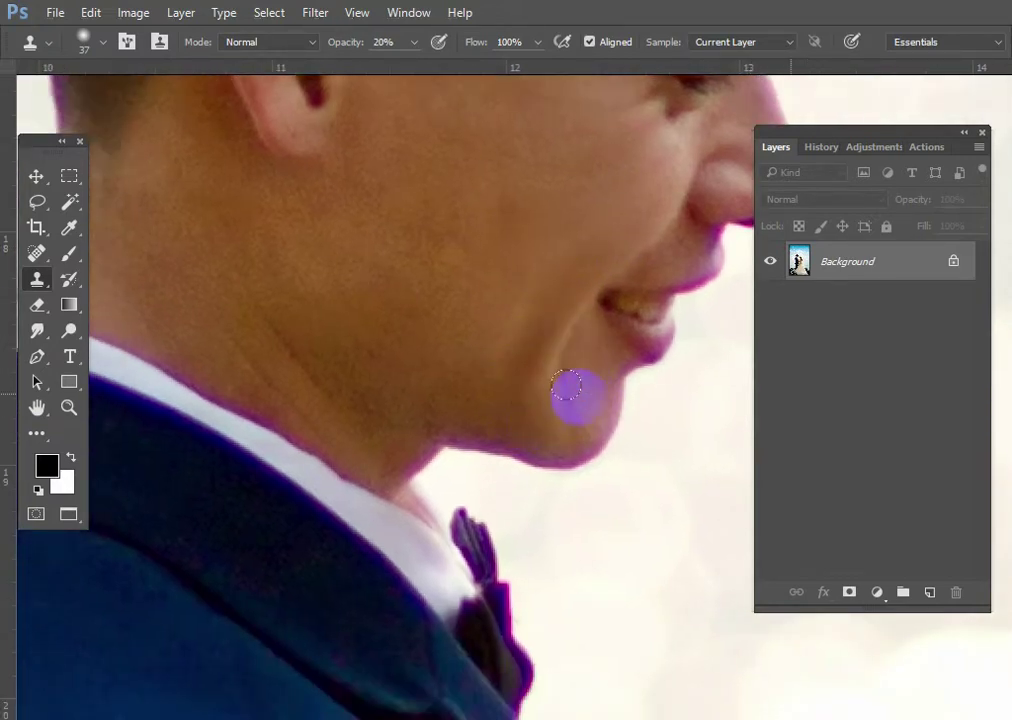
scroll(501, 400, "up", 2)
scroll(468, 413, "left", 4)
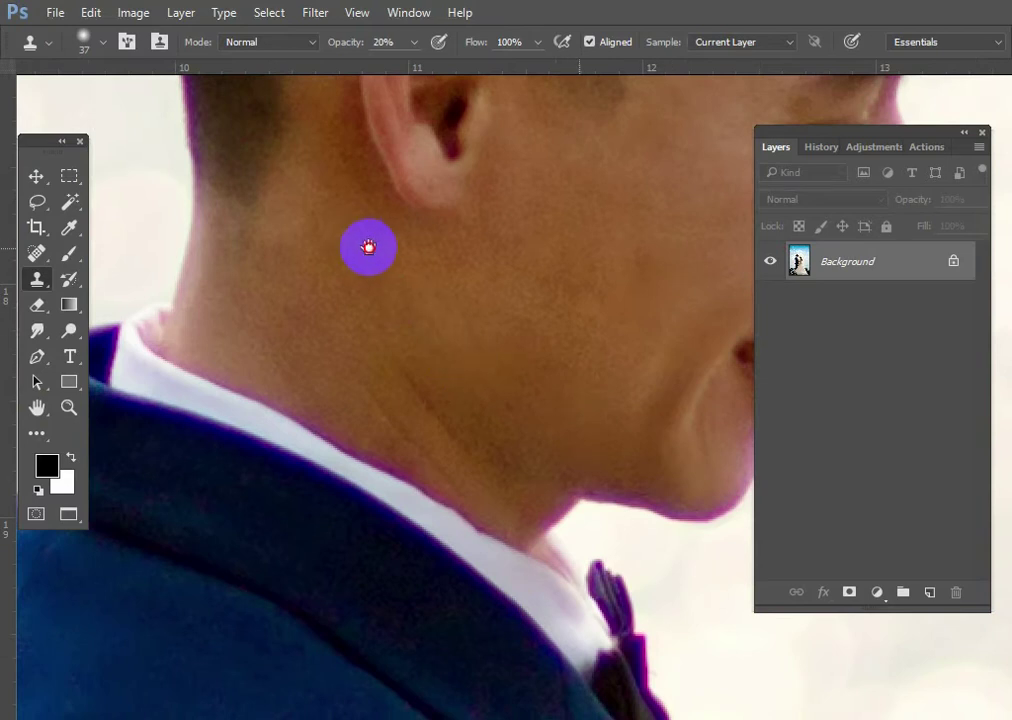
left_click_drag(368, 247, 463, 305)
scroll(486, 384, "right", 2)
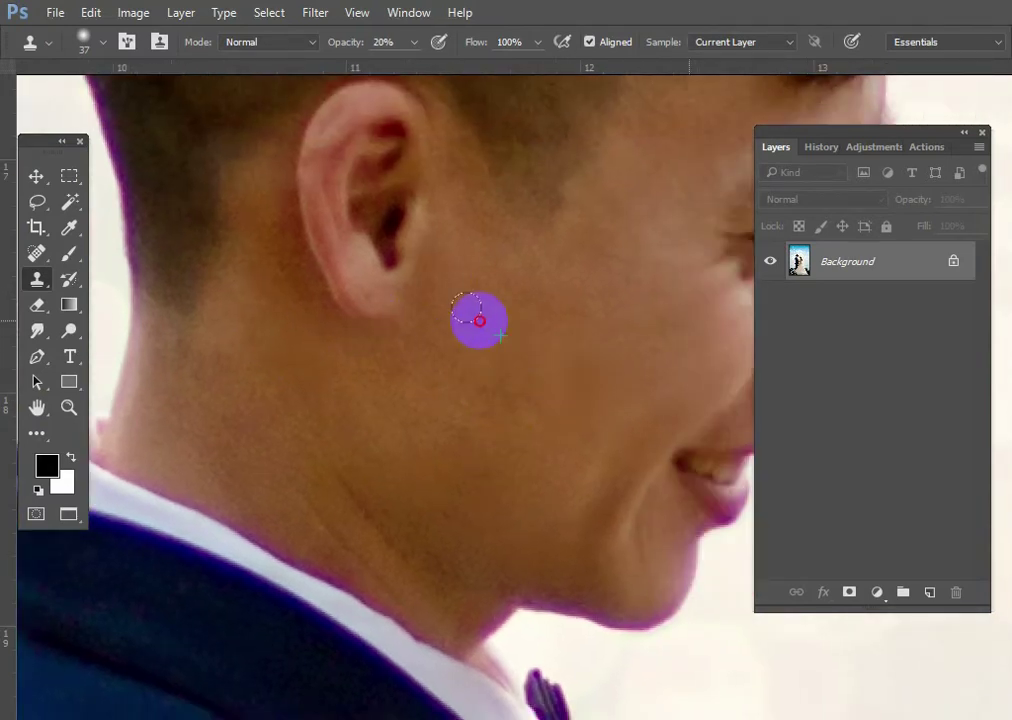
scroll(571, 287, "down", 1)
scroll(626, 230, "down", 1)
scroll(511, 321, "down", 1)
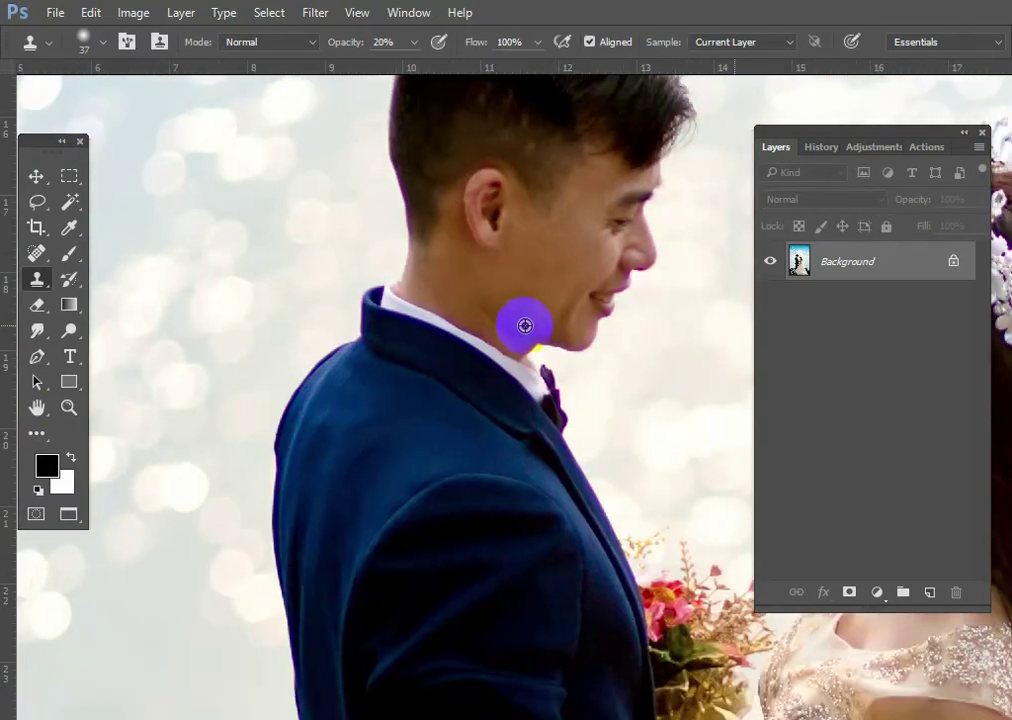
mouse_move(559, 340)
left_mouse_down()
mouse_move(472, 303)
mouse_move(443, 271)
mouse_move(499, 319)
mouse_move(513, 296)
left_mouse_up()
left_click_drag(769, 341, 406, 296)
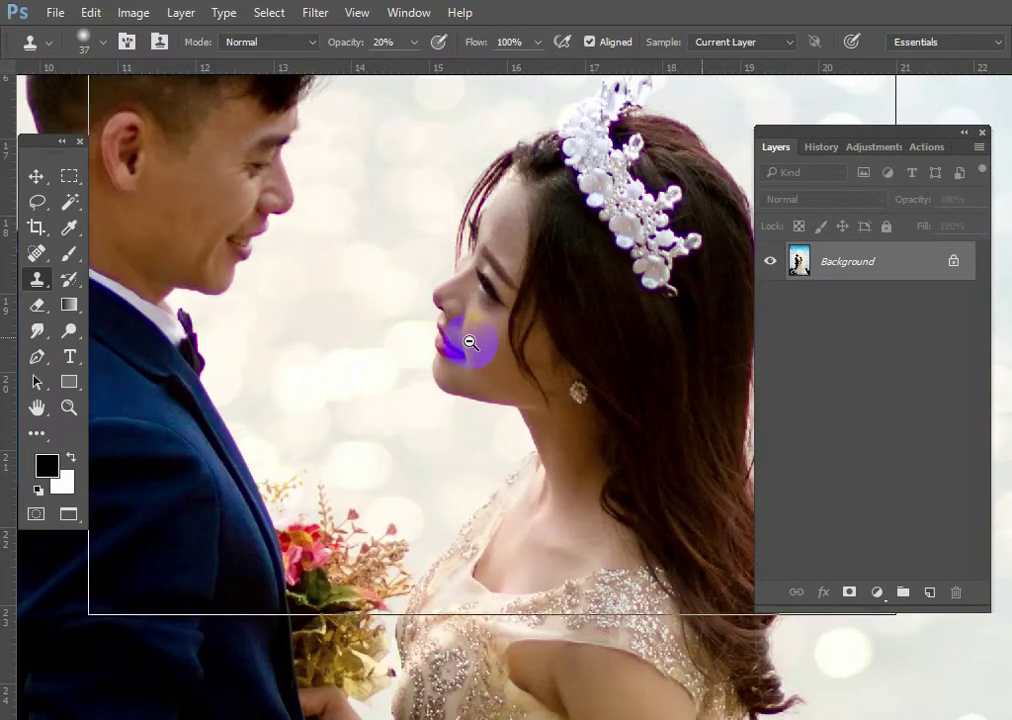
Magic Wand-select the bride's face and neck.
scroll(463, 339, "down", 1)
key("w")
left_click(500, 350)
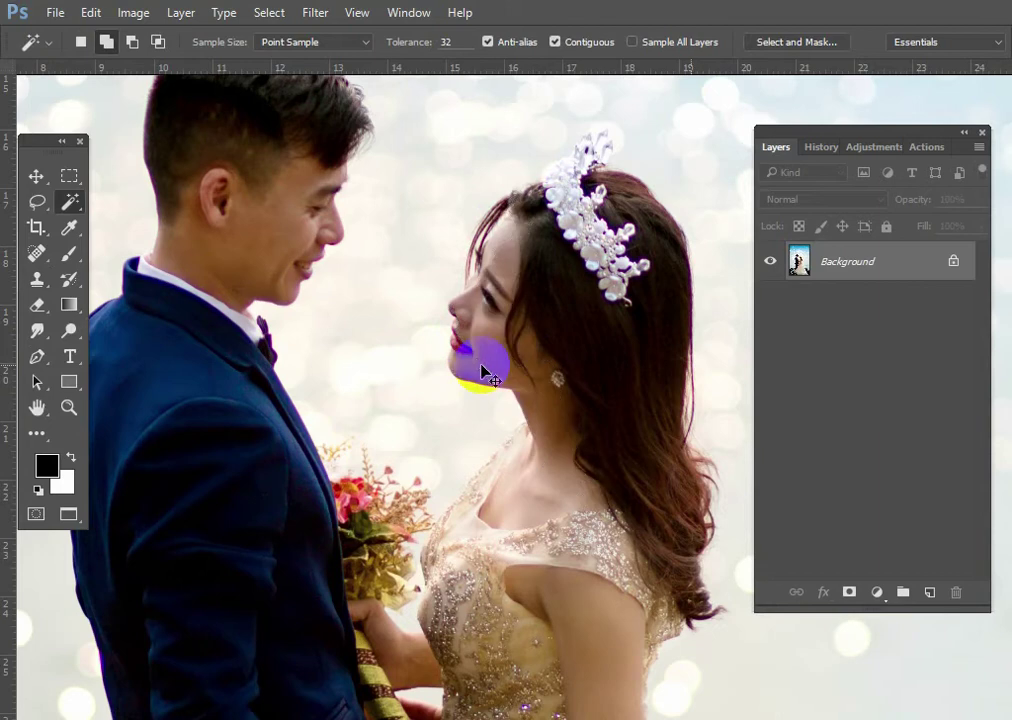
Feather the bride's face selection by 12 pixels, apply Levels, then deselect.
key("shift+F6")
key("Return")
key("ctrl+l")
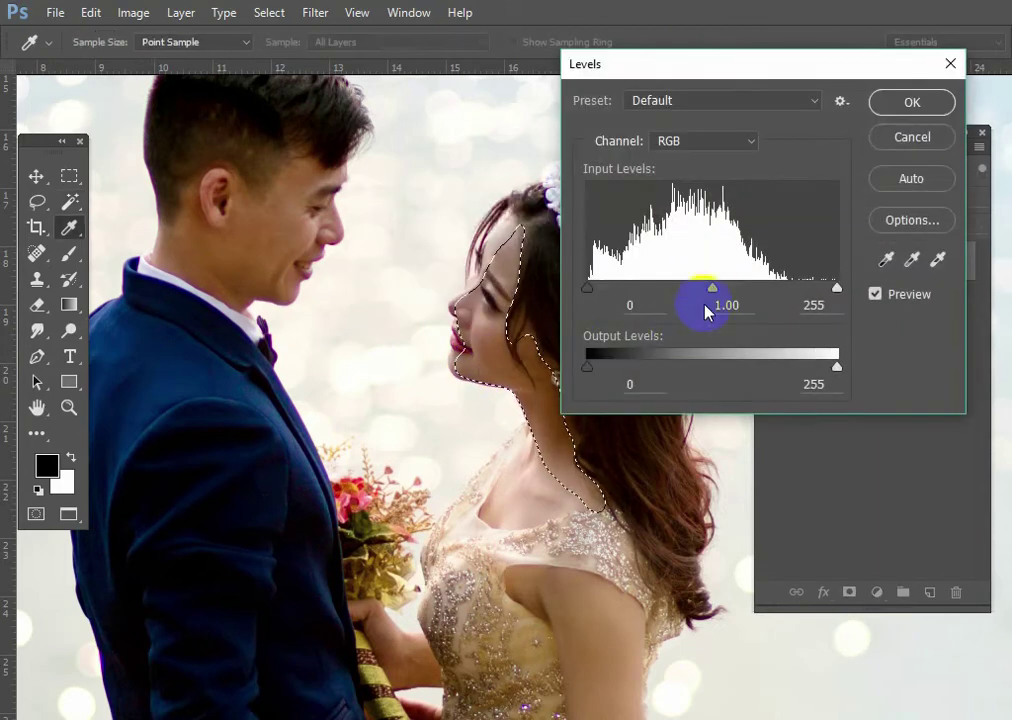
key("Return")
key("ctrl+d")
Touch up the groom's hair with the Spot Healing brush.
scroll(398, 334, "up", 3)
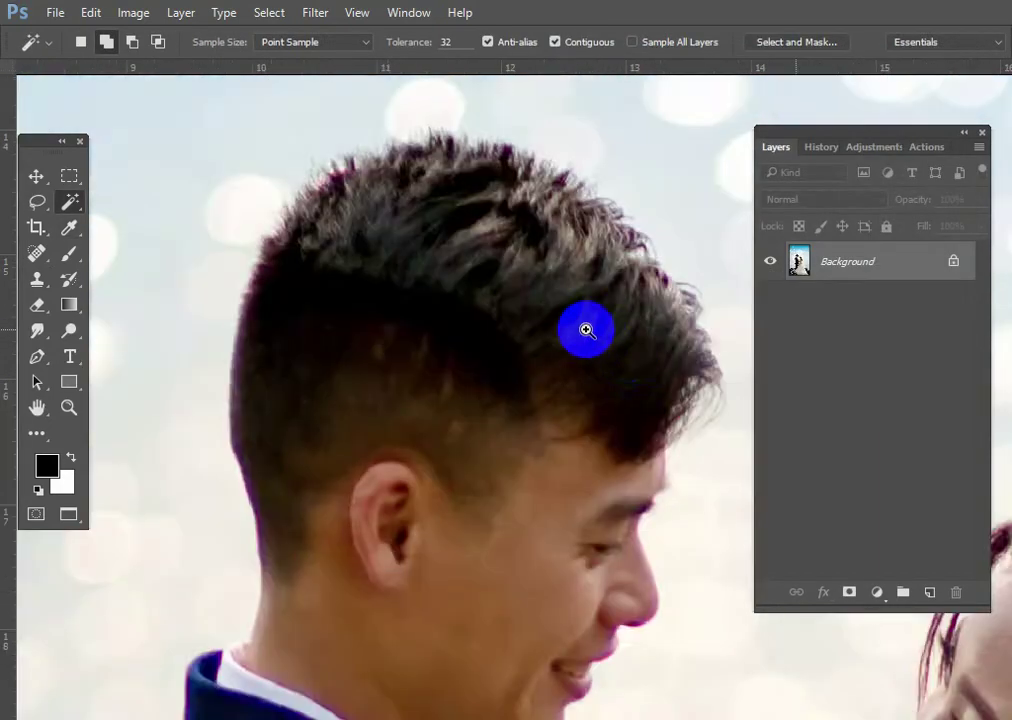
scroll(583, 330, "up", 2)
key("j")
scroll(334, 363, "left", 2)
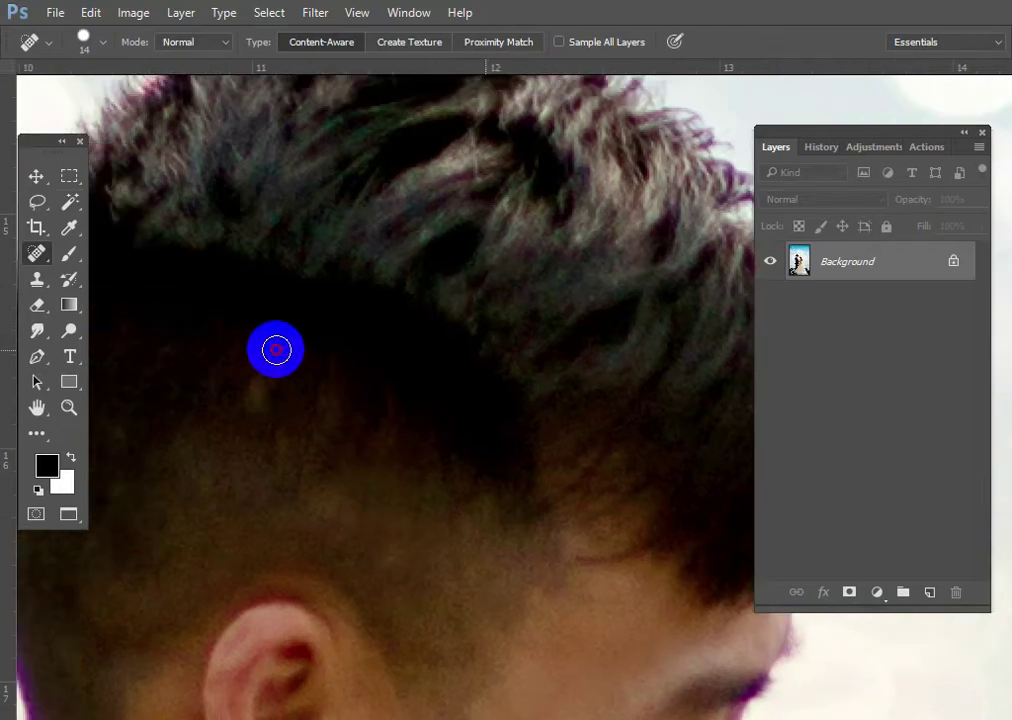
scroll(390, 464, "down", 5)
Lasso around the groom's face and neck and the bride's face and hair.
key("l")
mouse_move(232, 410)
left_mouse_down()
mouse_move(424, 427)
mouse_move(368, 300)
mouse_move(226, 384)
left_mouse_up()
scroll(300, 450, "down", 2)
scroll(300, 450, "right", 1)
mouse_move(490, 530)
left_mouse_down()
mouse_move(612, 537)
mouse_move(549, 264)
mouse_move(520, 447)
left_mouse_up()
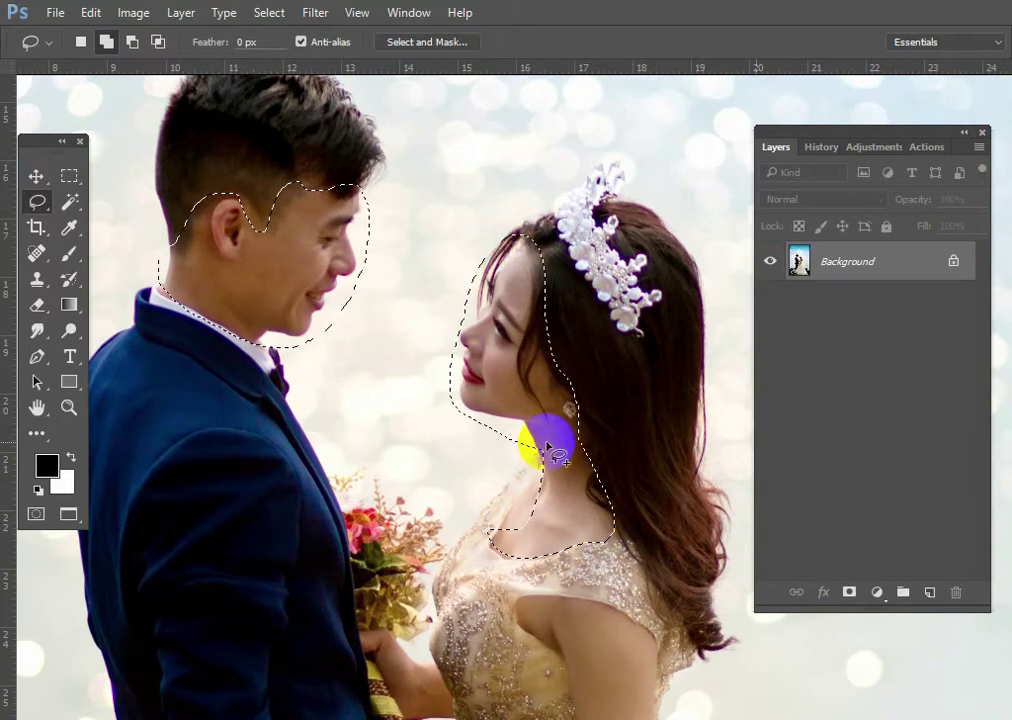
Extend the lasso over the bouquet hand, the bride's arm and the couple's hands.
scroll(493, 133, "down", 5)
scroll(493, 133, "up", 3)
scroll(501, 214, "down", 2)
left_click_drag(368, 275, 384, 350)
mouse_move(524, 265)
left_mouse_down()
mouse_move(611, 482)
mouse_move(524, 268)
left_mouse_up()
left_click_drag(704, 383, 316, 486)
Apply Reduce Noise to the selection, checking the faces zoomed in and out.
left_click(508, 392)
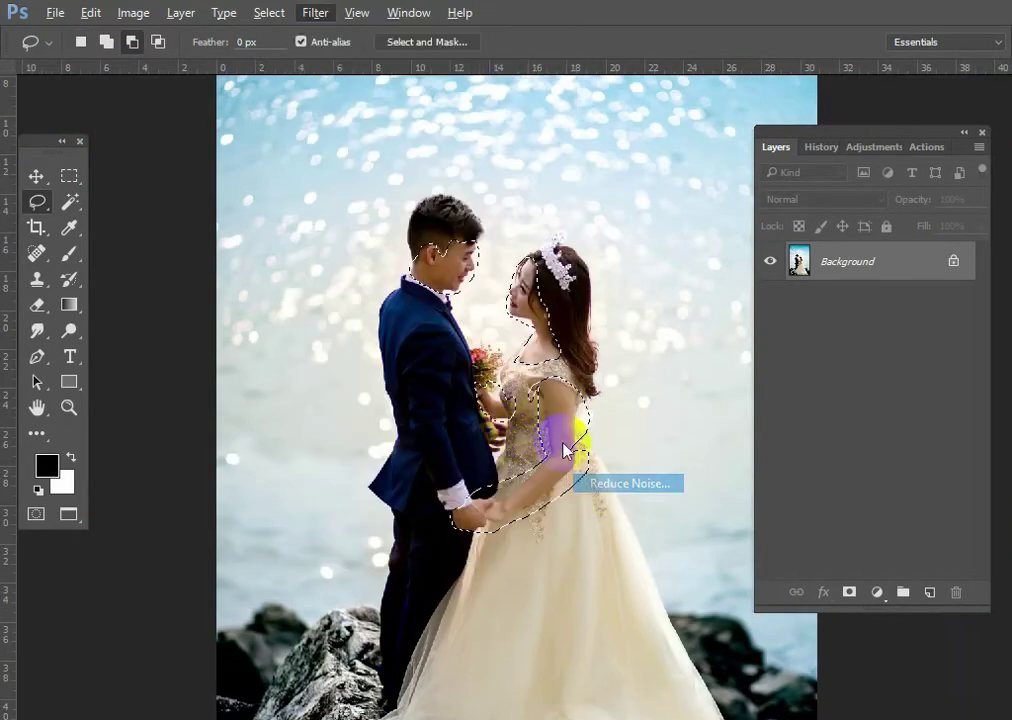
left_click(440, 260)
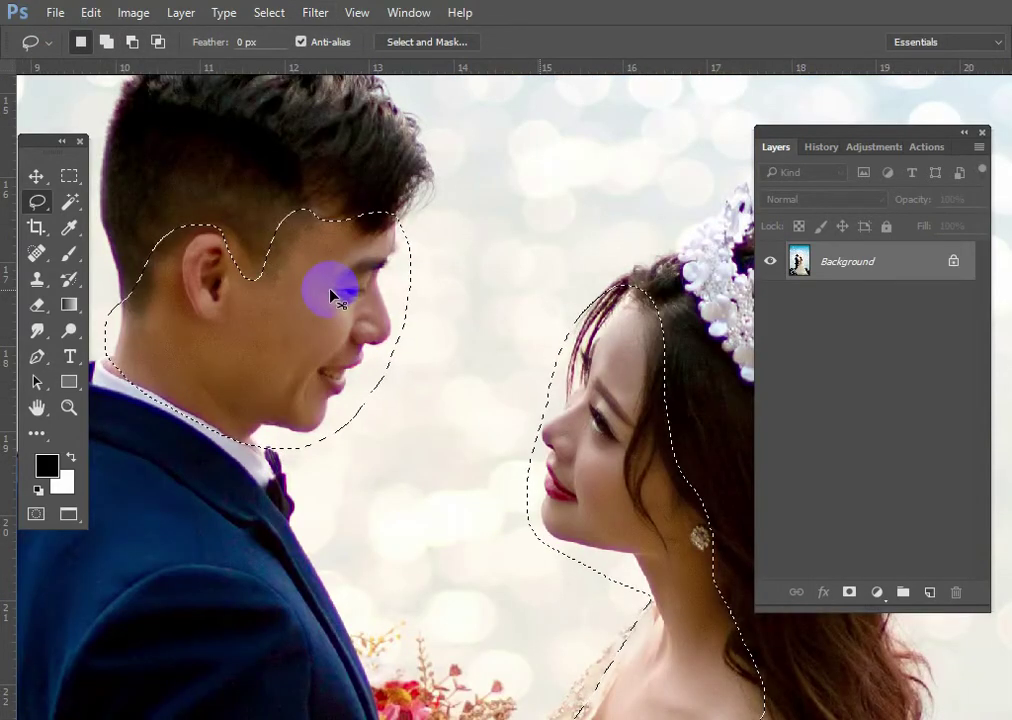
left_click(520, 347, "alt")
left_click(479, 468, "alt")
left_click(512, 343, "alt")
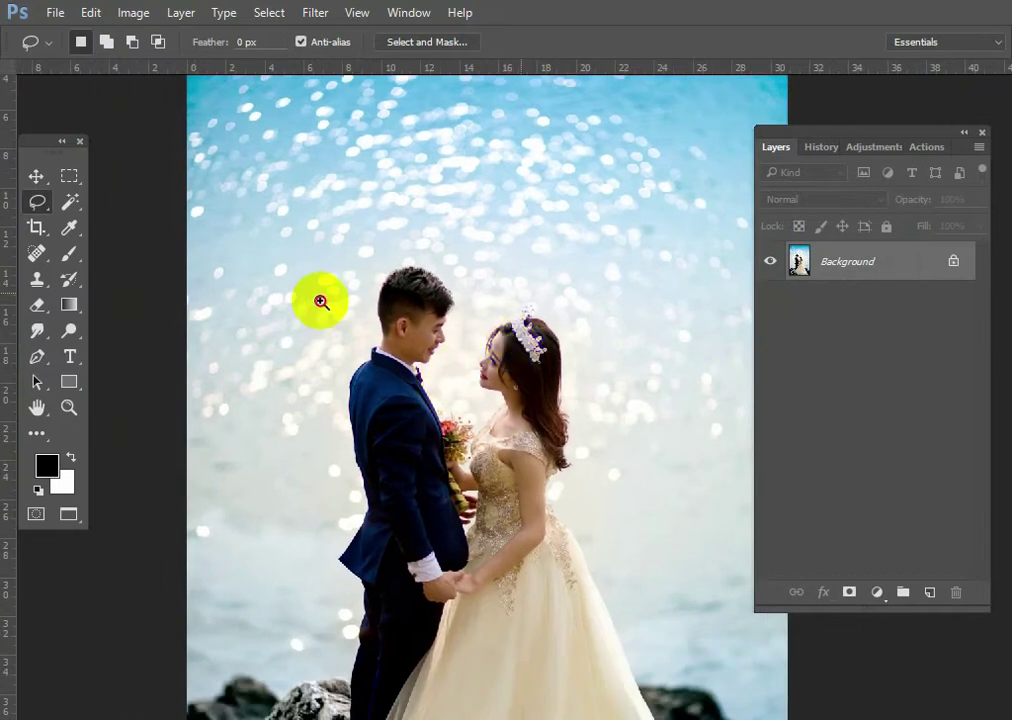
Paint a Quick Selection over the couple on the full photo.
left_click(429, 429, "alt")
left_click(524, 492, "alt")
left_click_drag(69, 201, 125, 220)
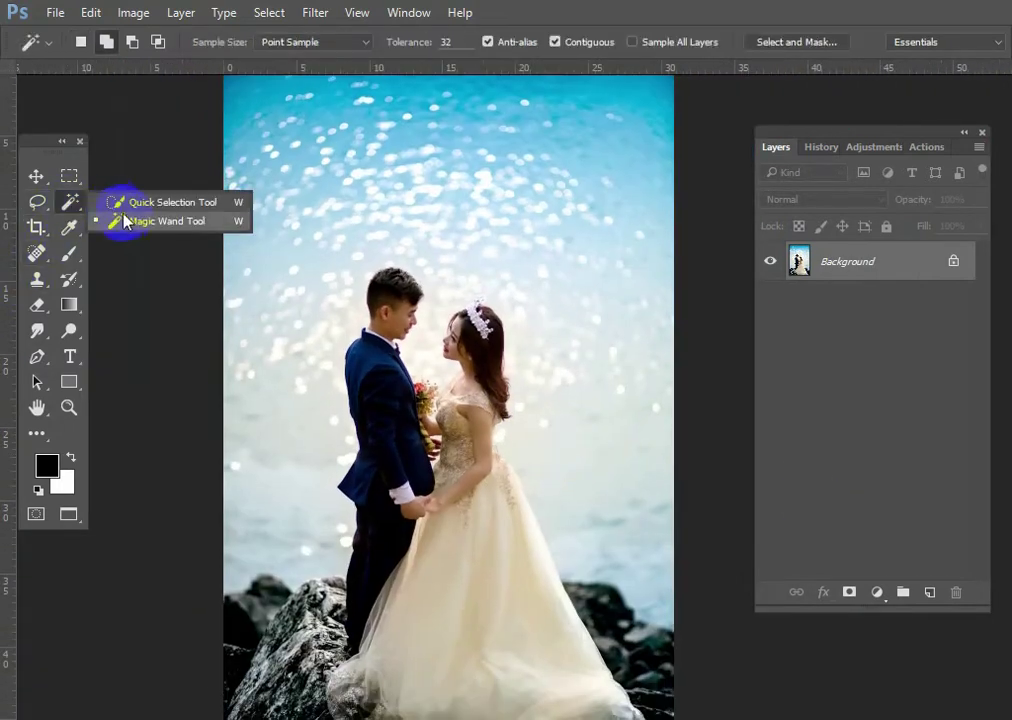
left_click(165, 202)
mouse_move(662, 467)
left_mouse_down()
mouse_move(352, 255)
mouse_move(362, 350)
left_mouse_up()
Trim the area near the tiara from the selection and bring up Feather Selection.
scroll(425, 339, "up", 3)
left_click(437, 238, "alt")
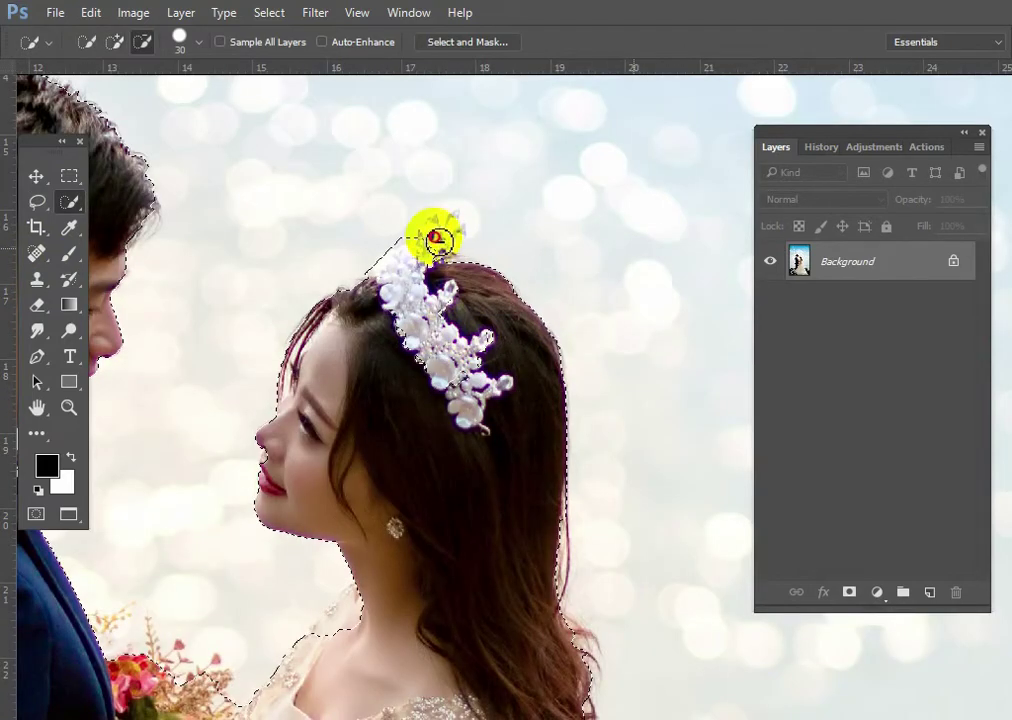
scroll(461, 393, "down", 1)
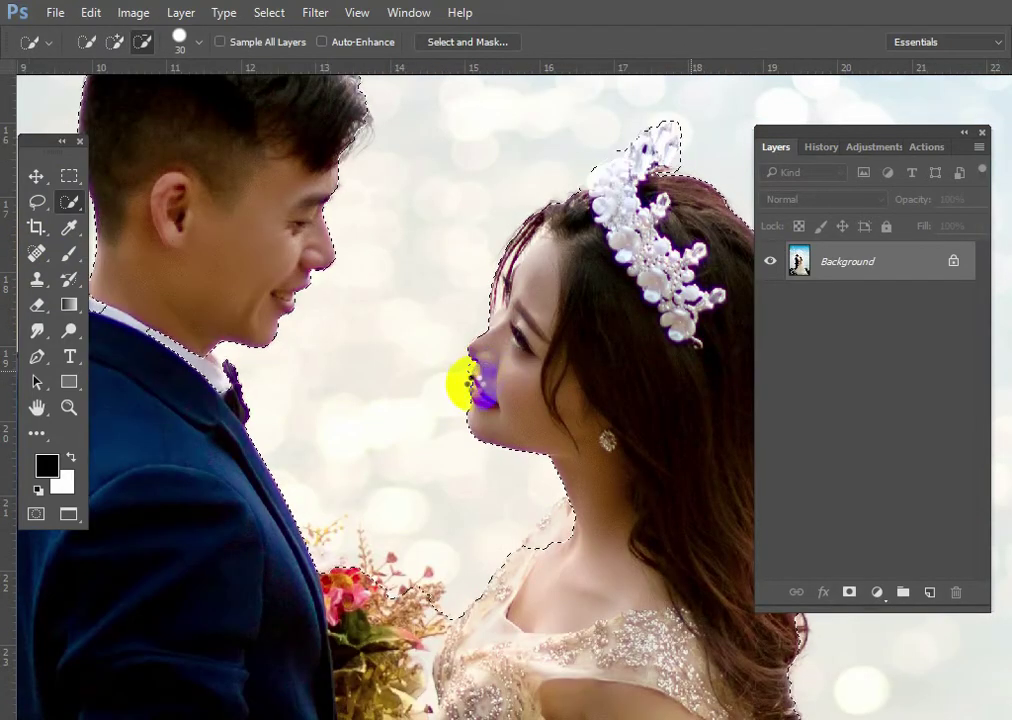
scroll(370, 390, "down", 1)
scroll(370, 390, "down", 1)
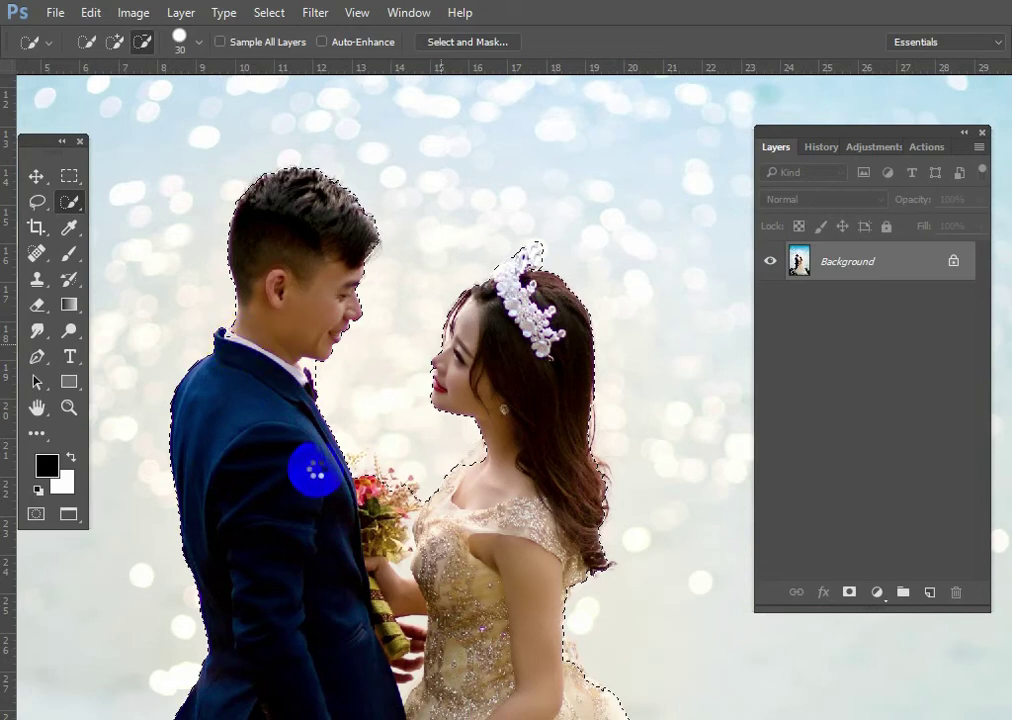
scroll(315, 470, "down", 1)
scroll(513, 395, "down", 2)
key("shift+F6")
Feather the selection by 2 pixels and copy it onto a new Layer 1.
type("2")
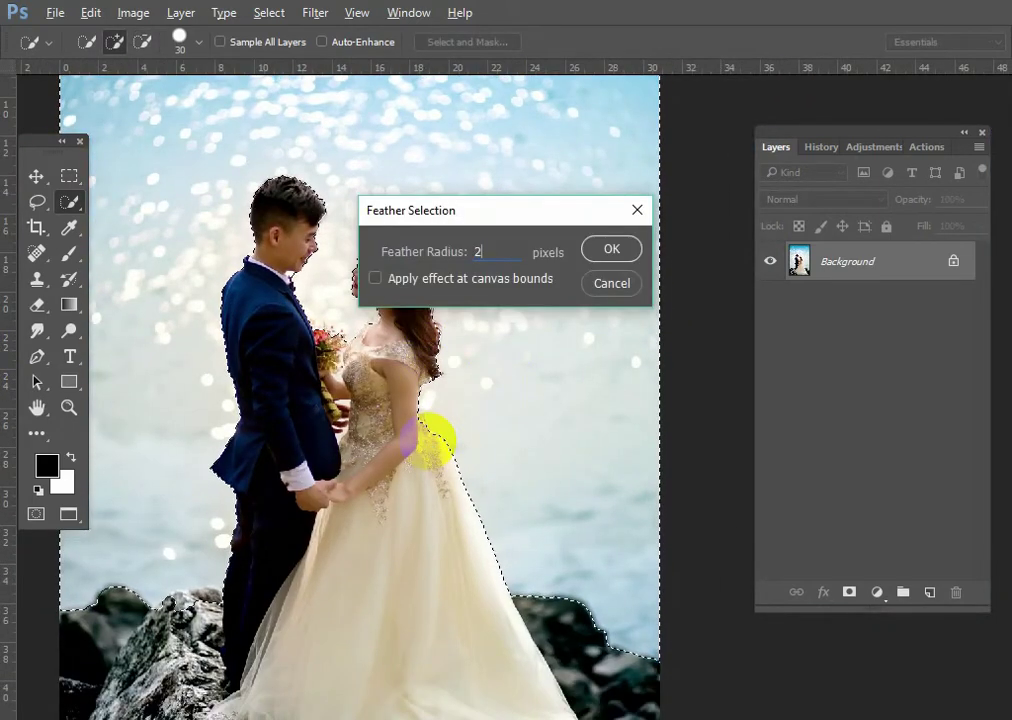
key("Return")
key("ctrl+j")
scroll(515, 407, "down", 1)
scroll(548, 410, "down", 1)
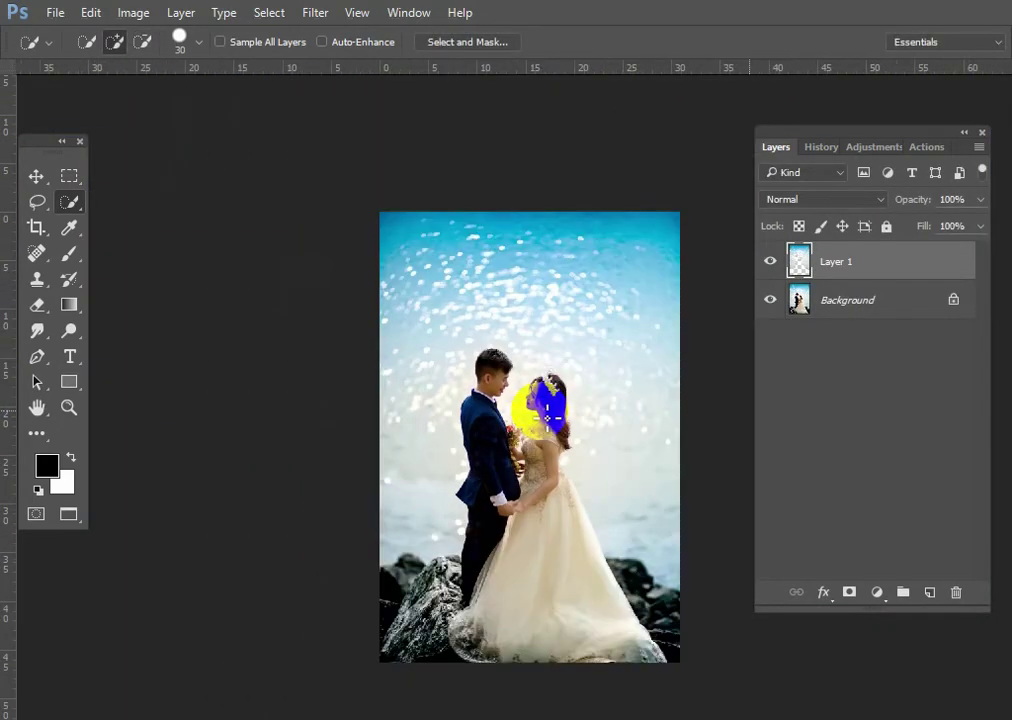
Tint Layer 1 with Color Balance (Cyan -43, Blue +16) and add a layer mask.
key("ctrl+b")
left_click_drag(696, 416, 948, 302)
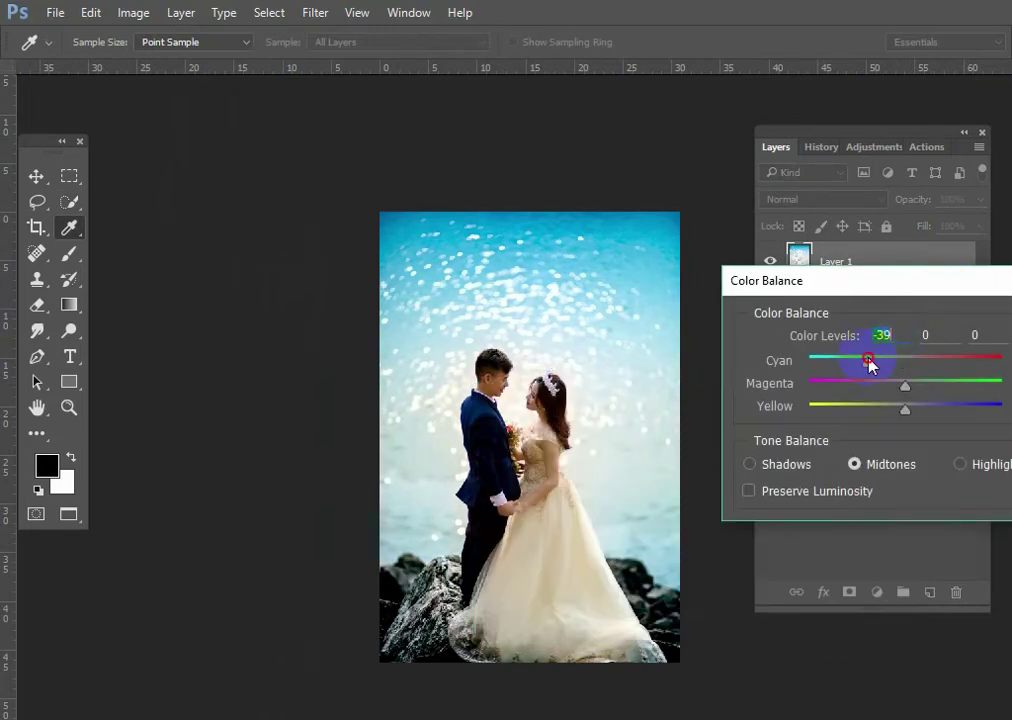
key("Return")
key("w")
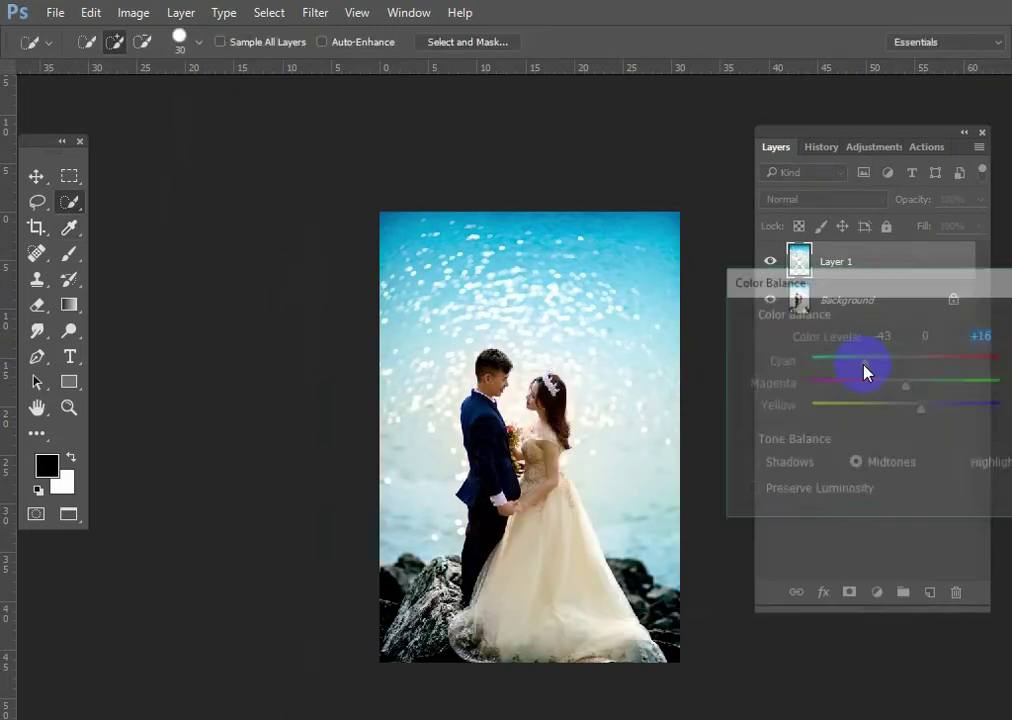
left_click(848, 596)
key("b")
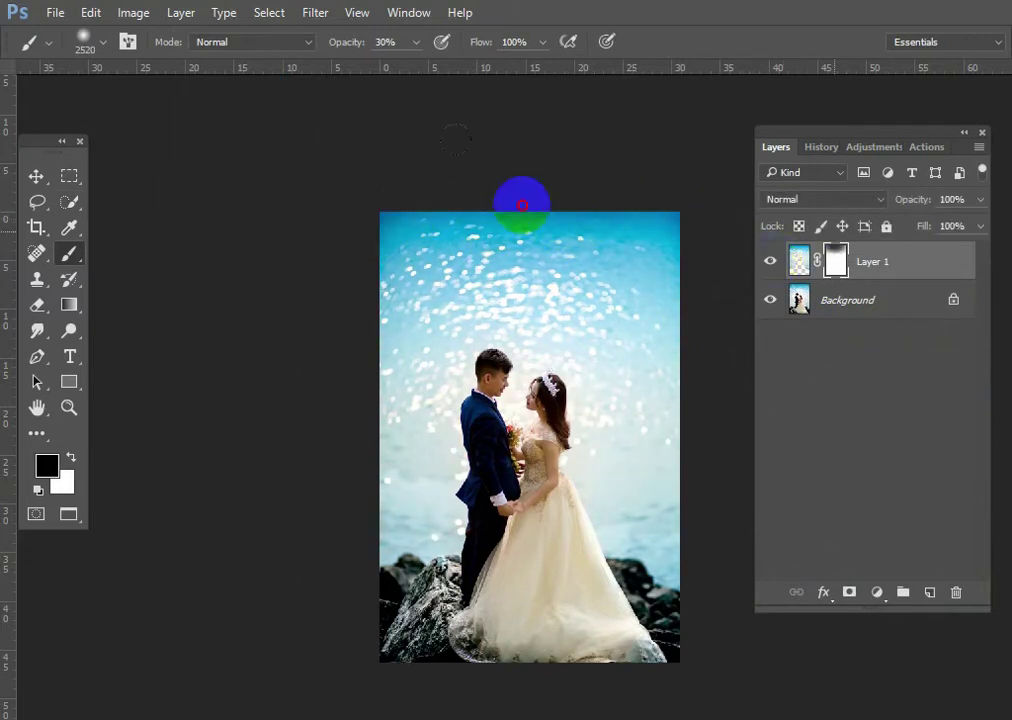
Toggle Layer 1's visibility to compare the bluer sea with the original.
key("v")
scroll(580, 290, "up", 1)
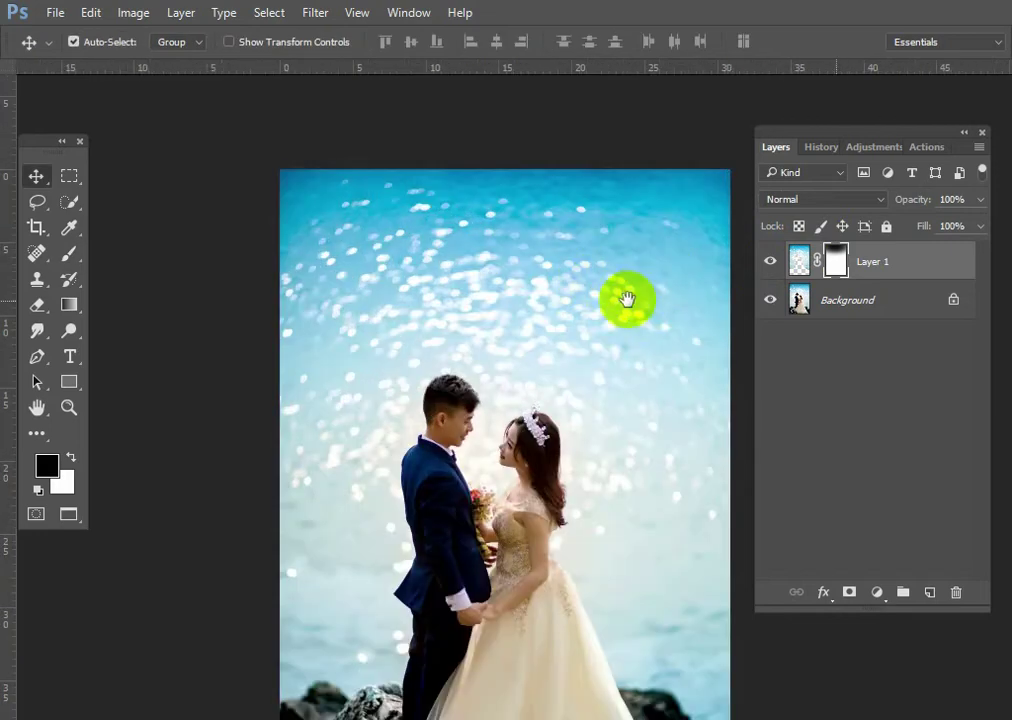
left_click(770, 261)
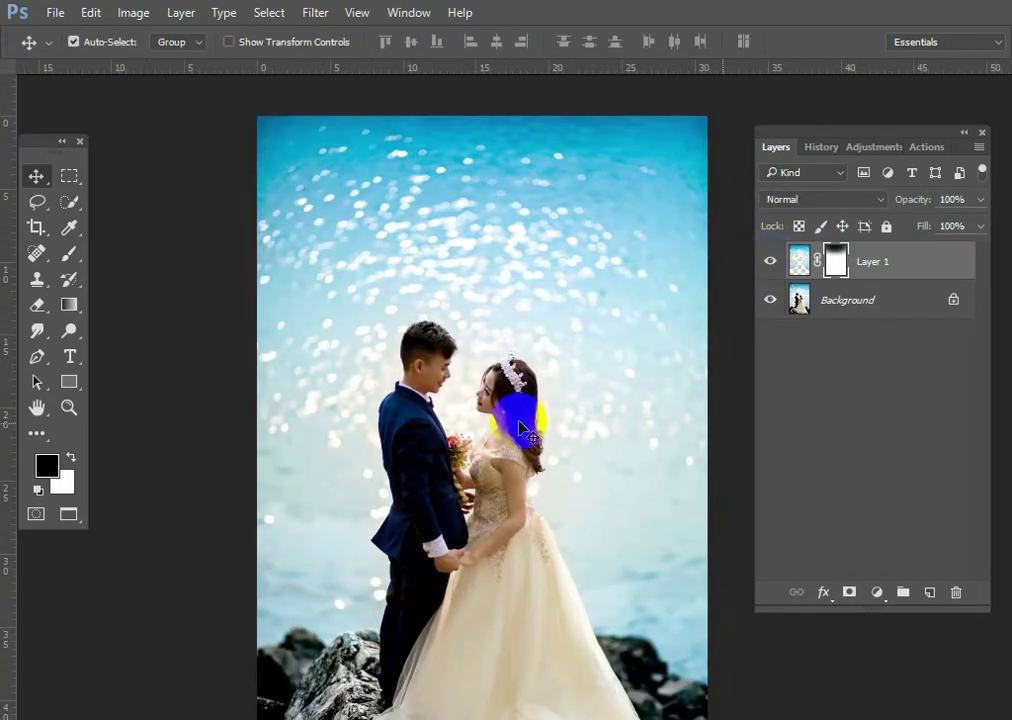
scroll(520, 428, "up", 2)
left_click_drag(449, 474, 533, 368)
Resize the mask brush to 183 px and merge Layer 1 into the Background.
key("b")
right_click(528, 384)
left_click_drag(740, 437, 715, 437)
left_click(604, 424)
scroll(462, 393, "down", 1)
scroll(429, 520, "down", 1)
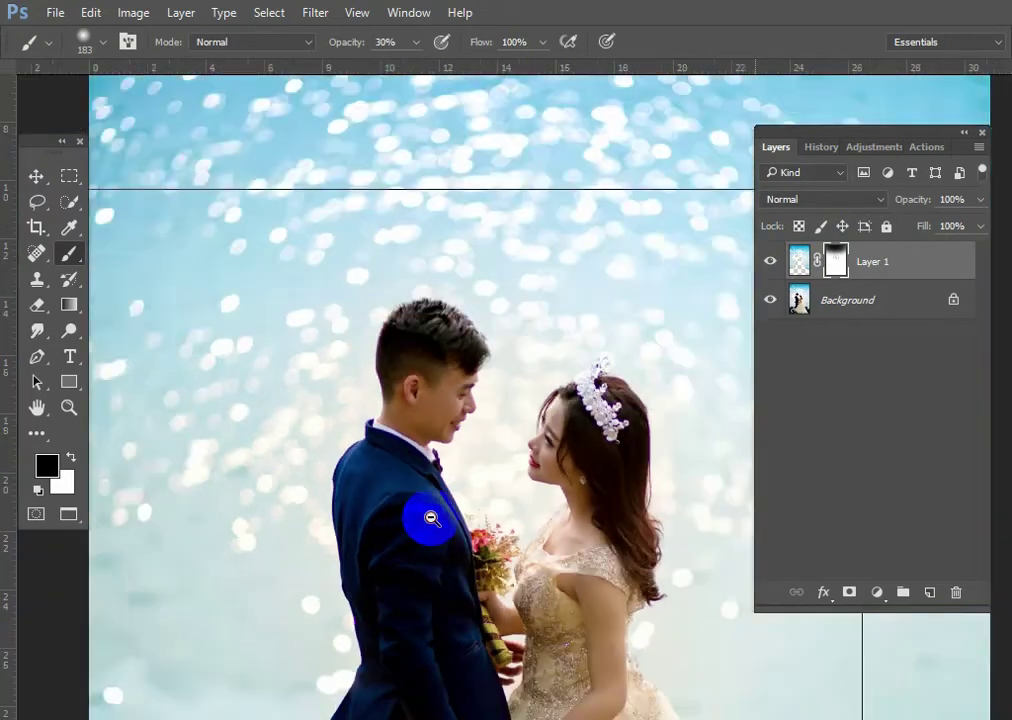
scroll(420, 312, "down", 1)
scroll(396, 386, "down", 1)
key("ctrl+e")
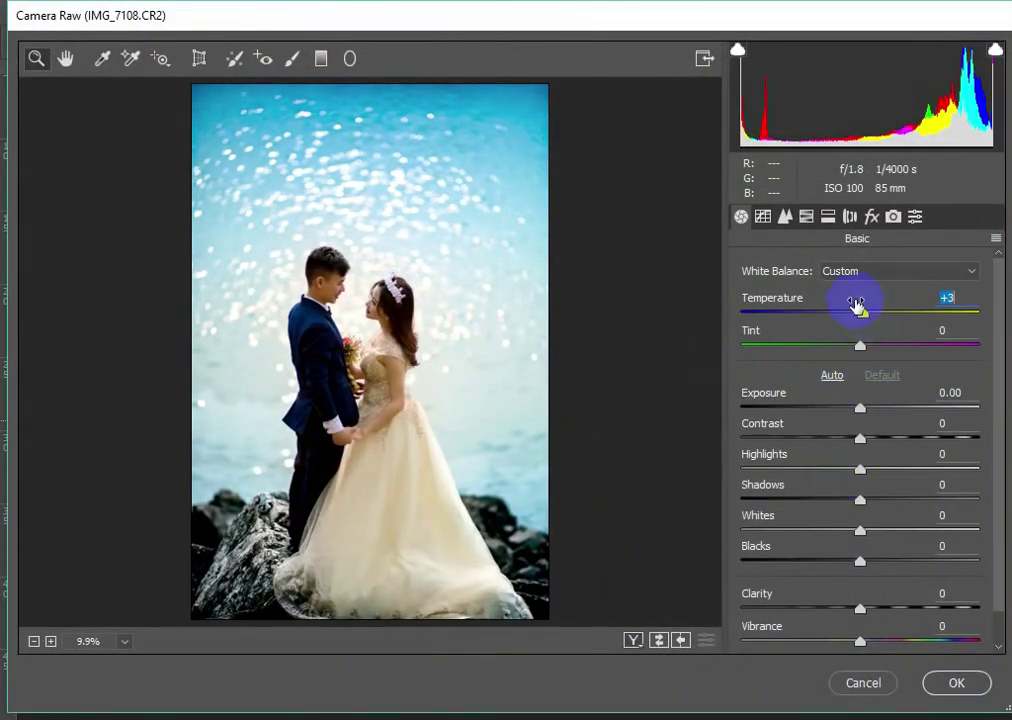
Add a Camera Raw tone curve and blue split-toned highlights (Hue 242, Saturation 16), then fade.
left_click(763, 216)
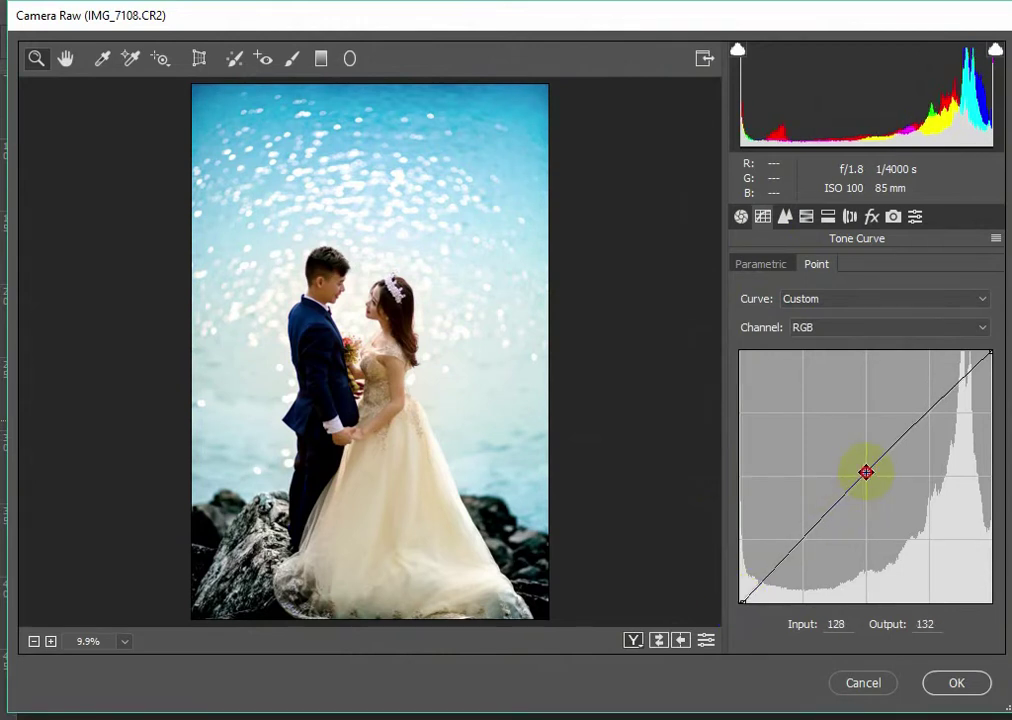
left_click(828, 216)
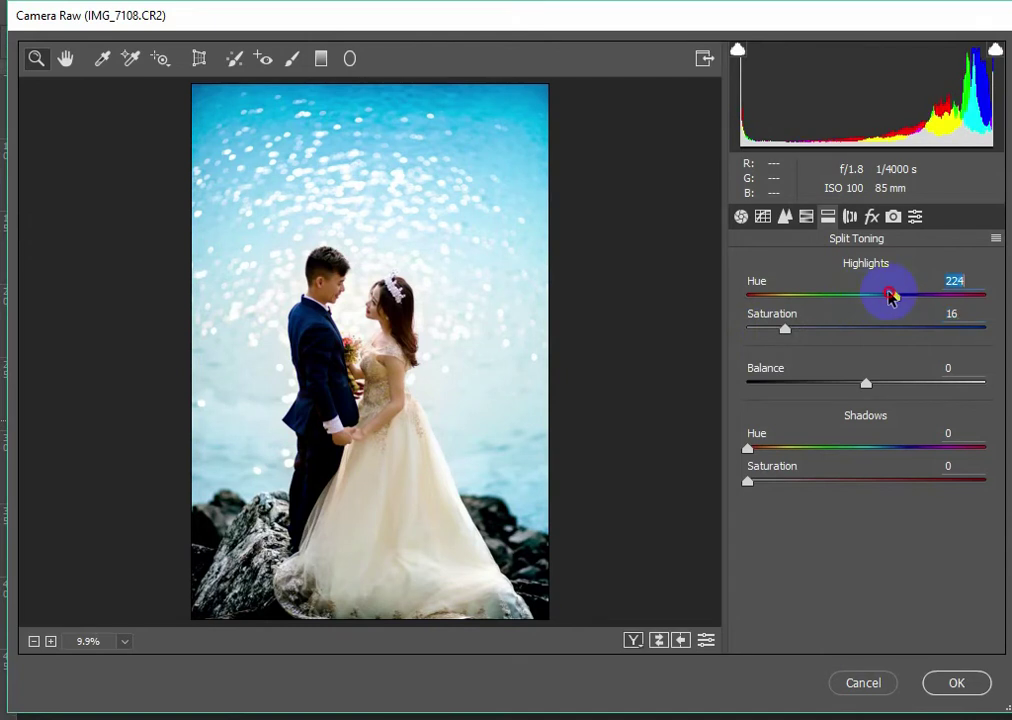
left_click(634, 641)
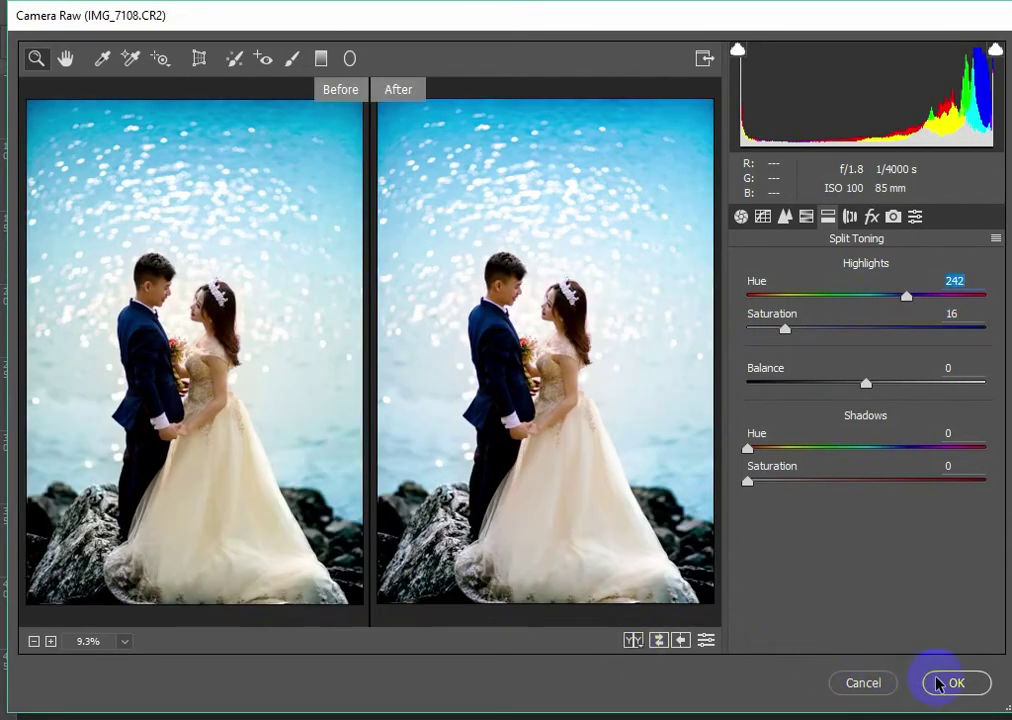
left_click(938, 684)
key("ctrl+shift+f")
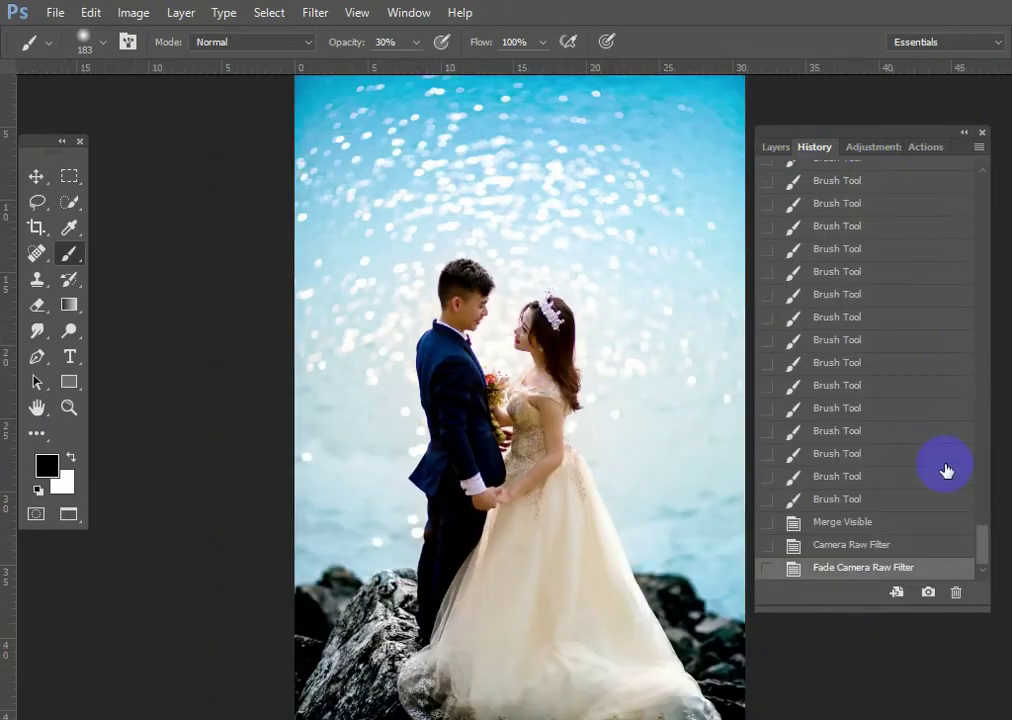
Compare against the original, then inspect the groom's jacket and hands up close.
left_click_drag(983, 545, 975, 180)
left_click(883, 210)
key("ctrl+z")
left_click(456, 515)
left_click(524, 397)
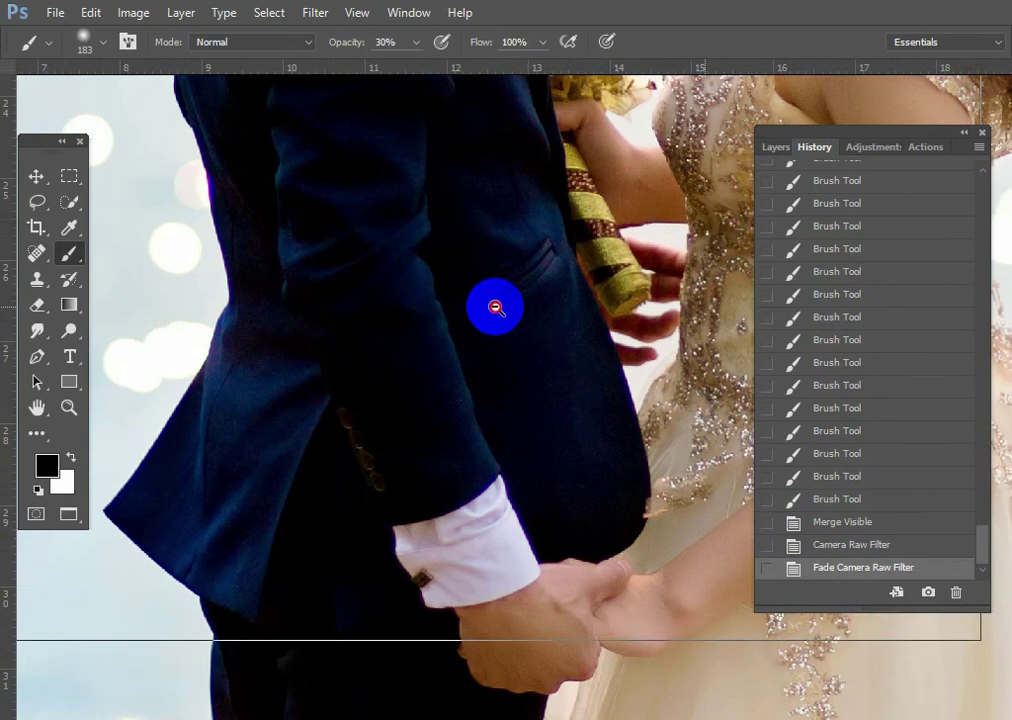
left_click(496, 308, "alt")
left_click(440, 463, "alt")
left_click(527, 373, "alt")
Quick-select the whole couple and feather the selection's edge.
key("w")
left_click(487, 320)
mouse_move(480, 310)
left_mouse_down()
mouse_move(461, 289)
mouse_move(328, 576)
left_mouse_up()
key("shift+F6")
key("Return")
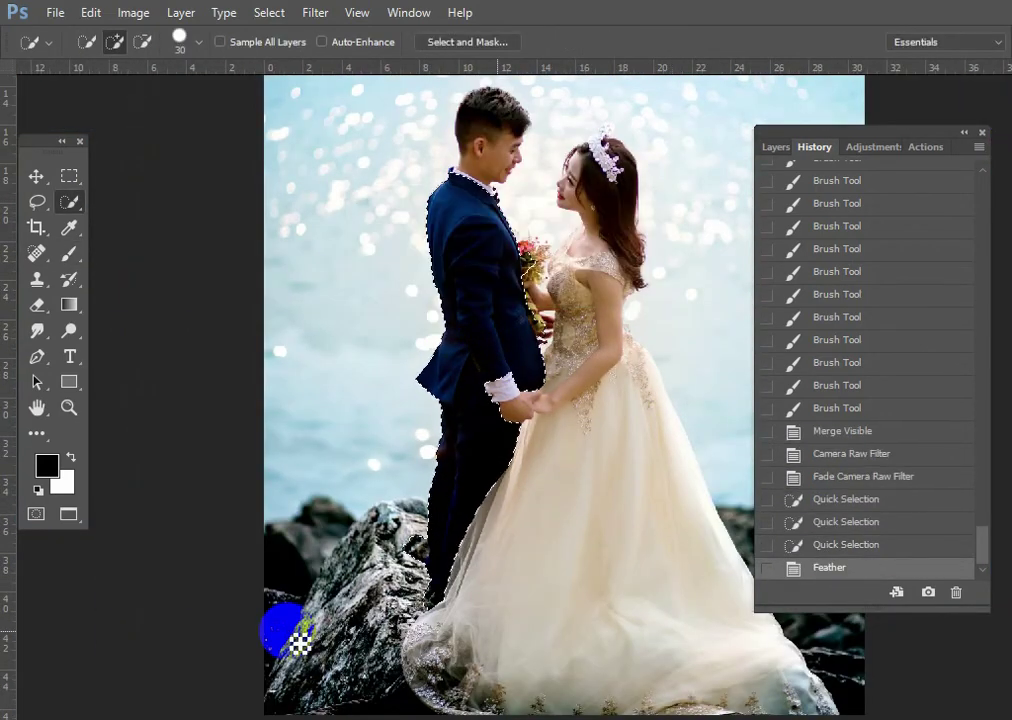
In Camera Raw Detail, lower Sharpening and raise Luminance to about 28, then deselect.
key("ctrl+shift+a")
left_click(785, 216)
left_click_drag(781, 297, 741, 297)
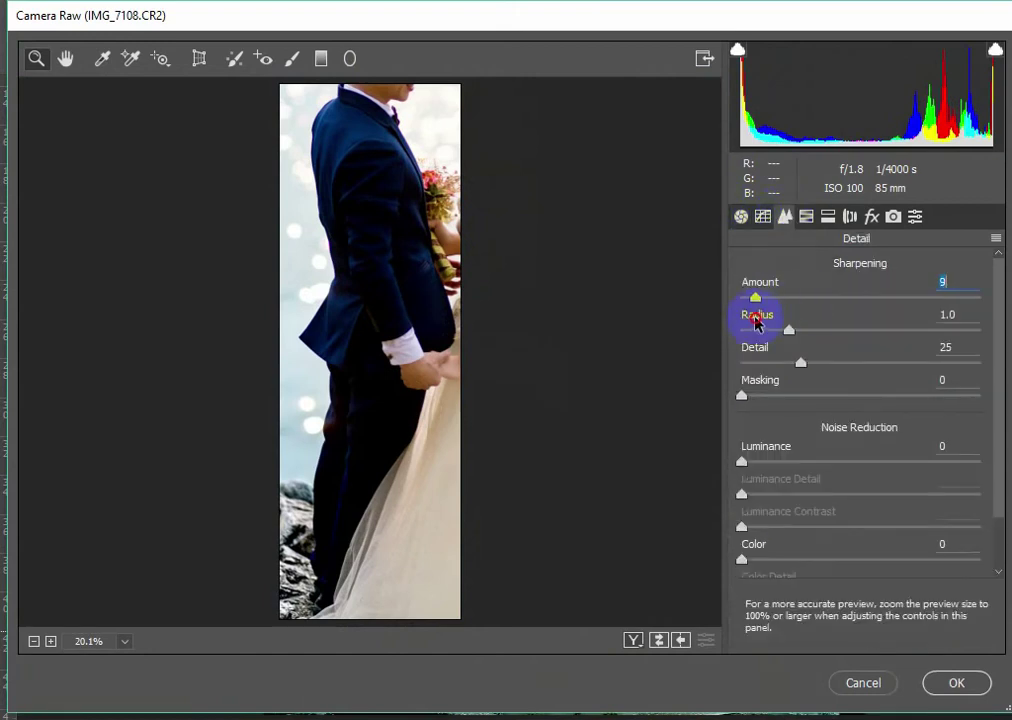
left_click_drag(779, 462, 809, 462)
key("Return")
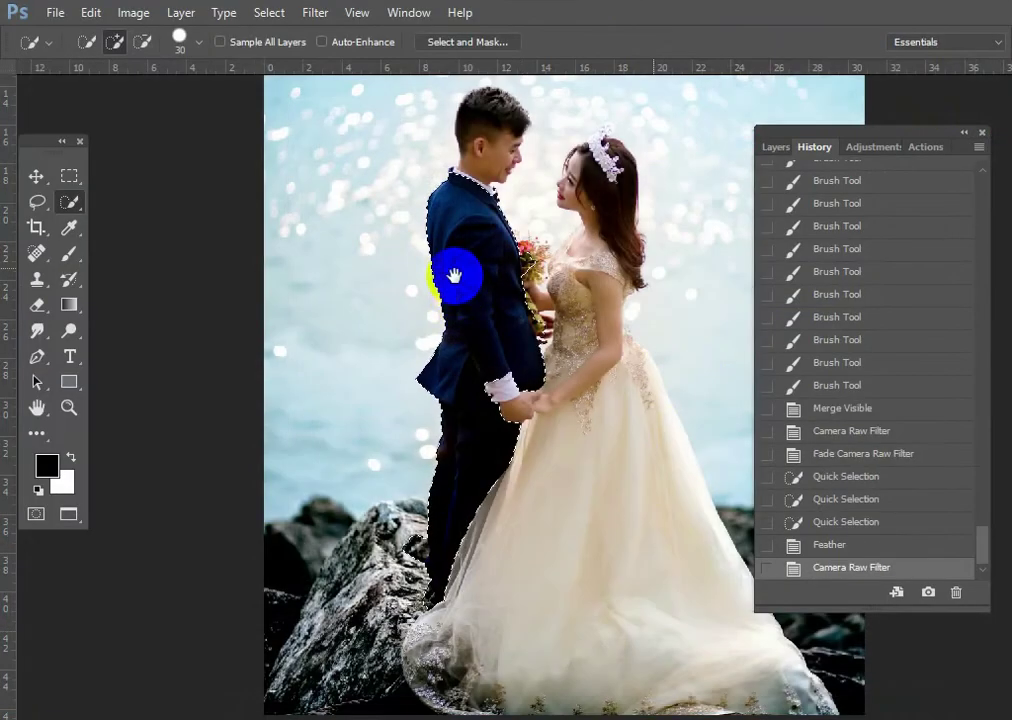
scroll(459, 276, "up", 3)
key("ctrl+d")
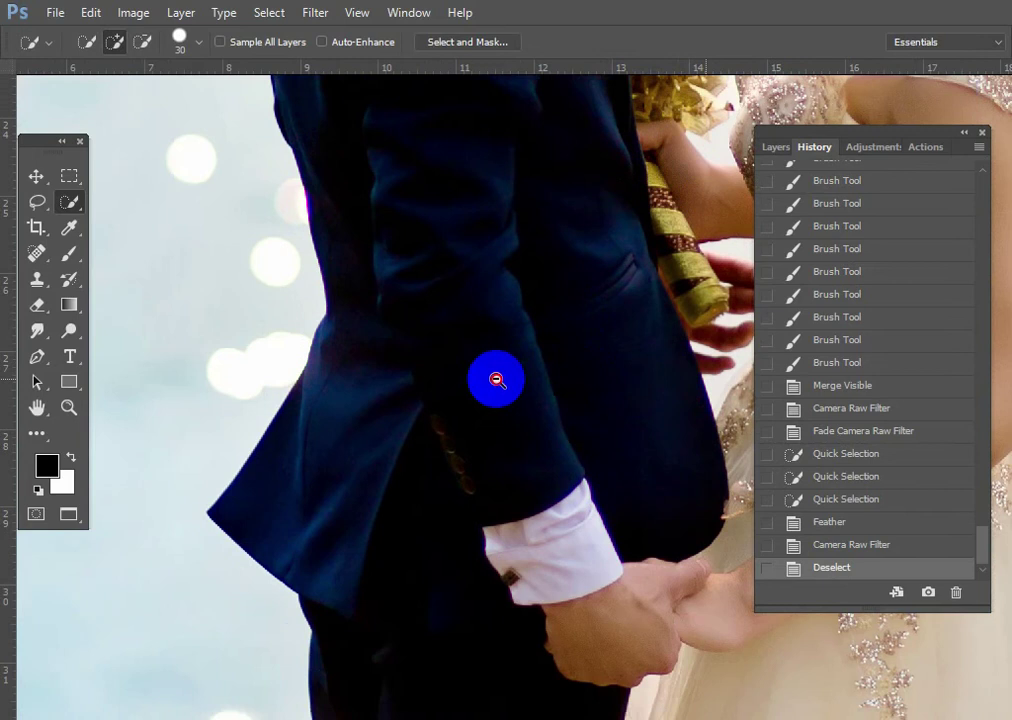
Zoom in on the groom's sleeve and pen-trace its outer edge up from the cuff.
left_click_drag(595, 358, 705, 485)
left_click(567, 454)
key("p")
left_click(323, 571)
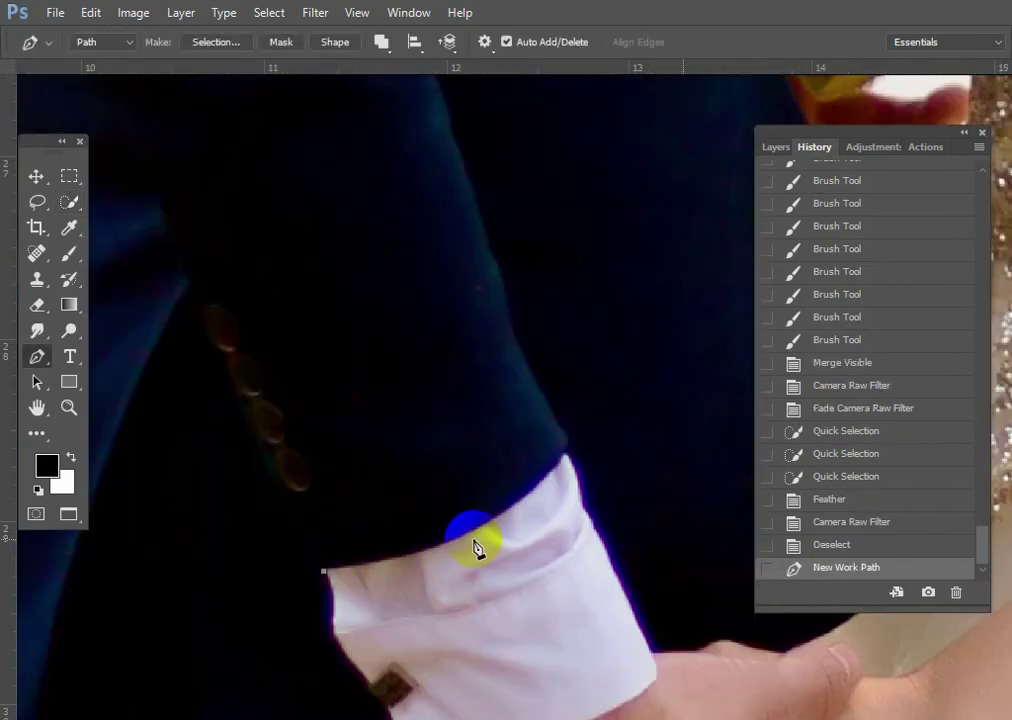
left_click_drag(530, 500, 533, 498)
left_click(567, 447)
scroll(508, 418, "up", 2)
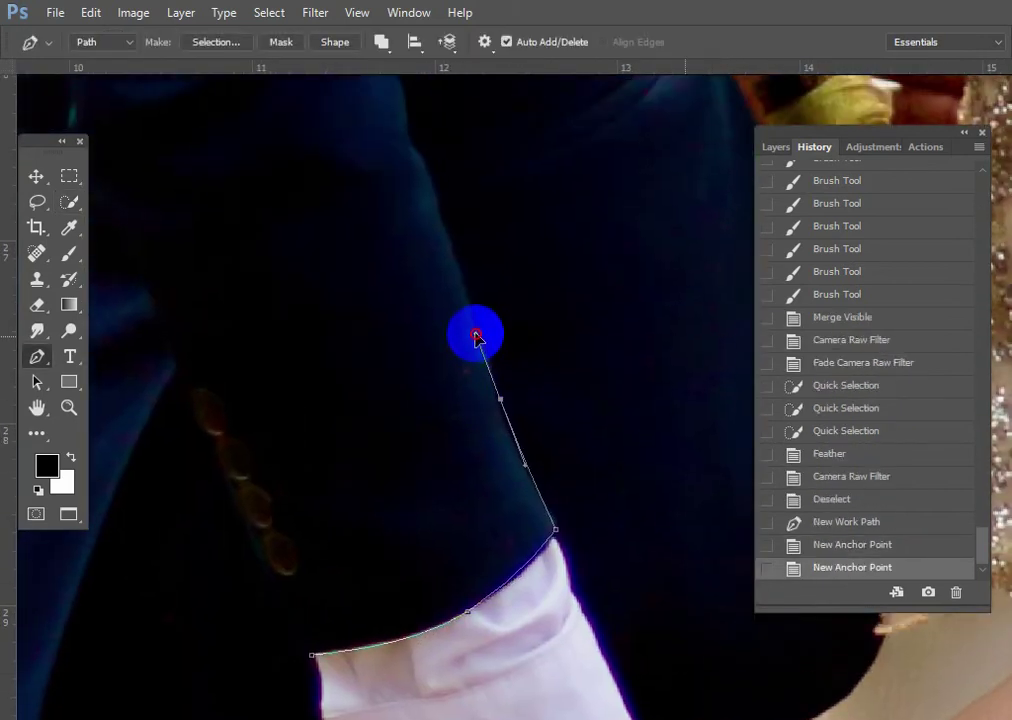
left_click(476, 337)
scroll(456, 316, "down", 2)
left_click(470, 352)
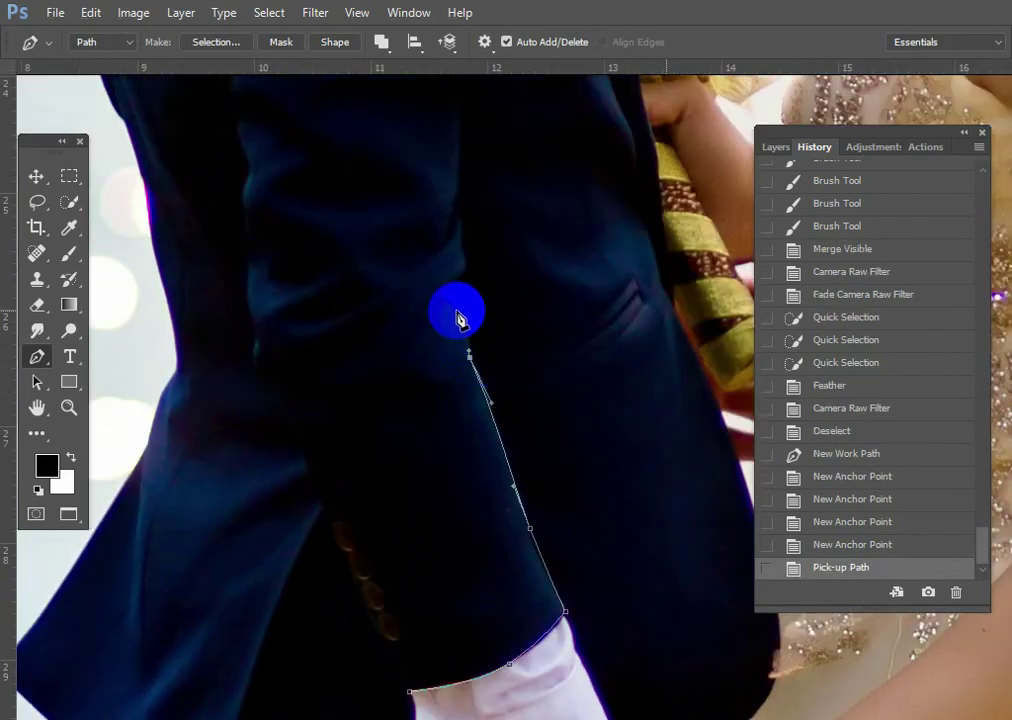
left_click(457, 312)
Close the sleeve path, make it a feathered selection and copy it to a new layer.
scroll(430, 330, "left", 2)
left_click(404, 340)
scroll(430, 370, "down", 2)
left_click(457, 445)
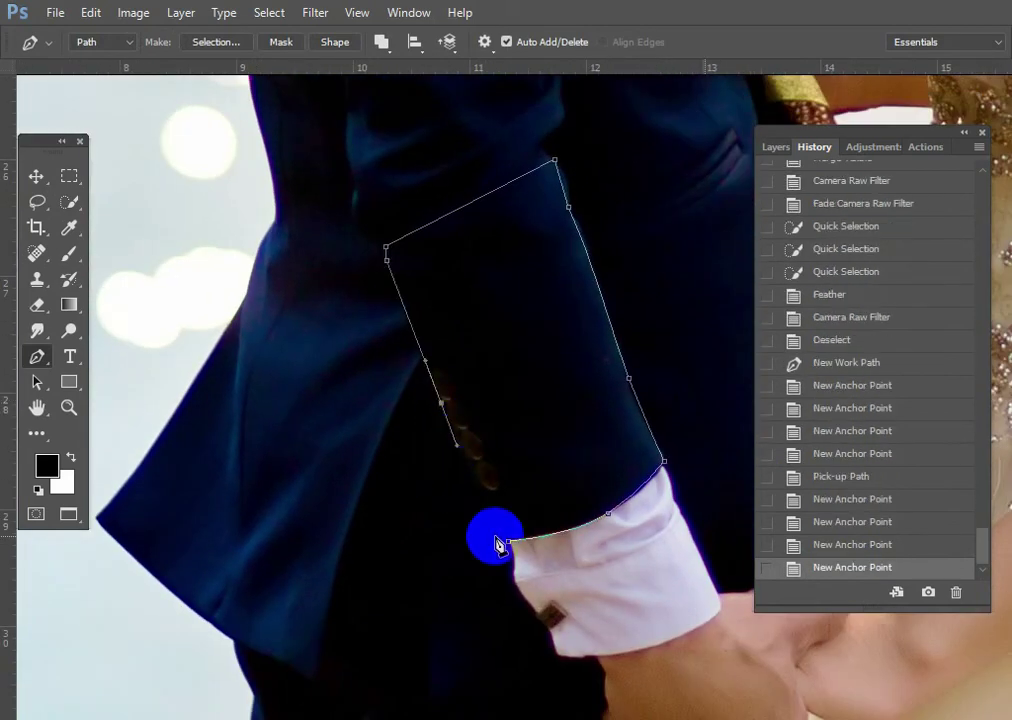
left_click(503, 547)
key("ctrl+Return")
key("shift+F6")
key("Return")
key("ctrl+j")
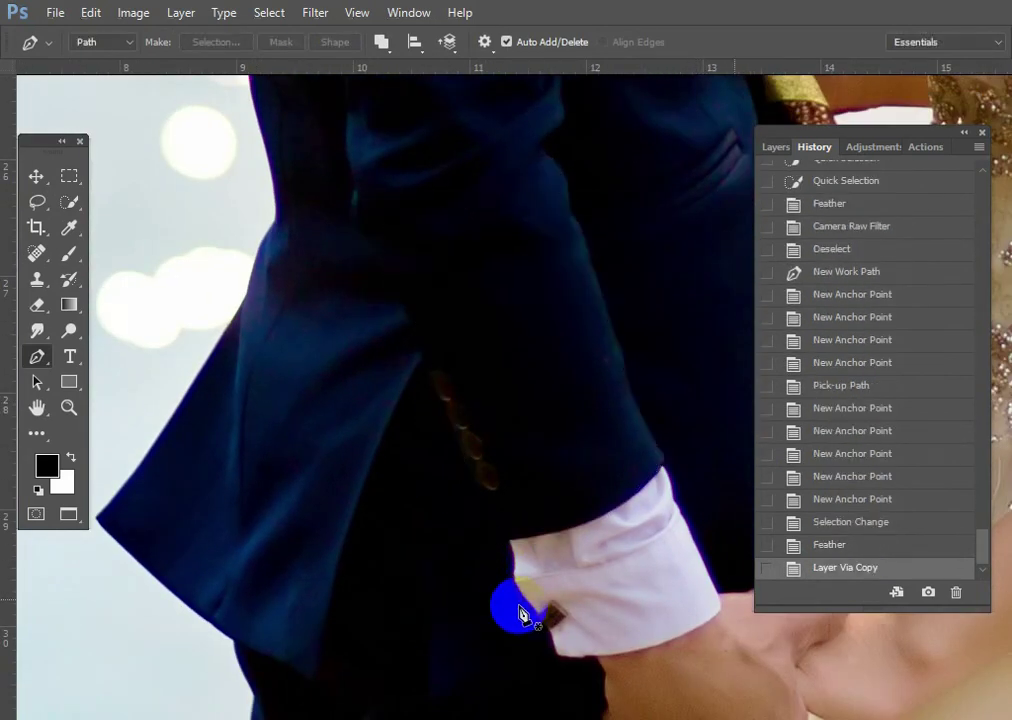
Shift the copied sleeve down and right and warp its lower right corner outward.
key("ctrl+t")
left_click_drag(568, 515, 563, 495)
right_click(614, 344)
left_click(660, 495)
left_click_drag(689, 478, 714, 474)
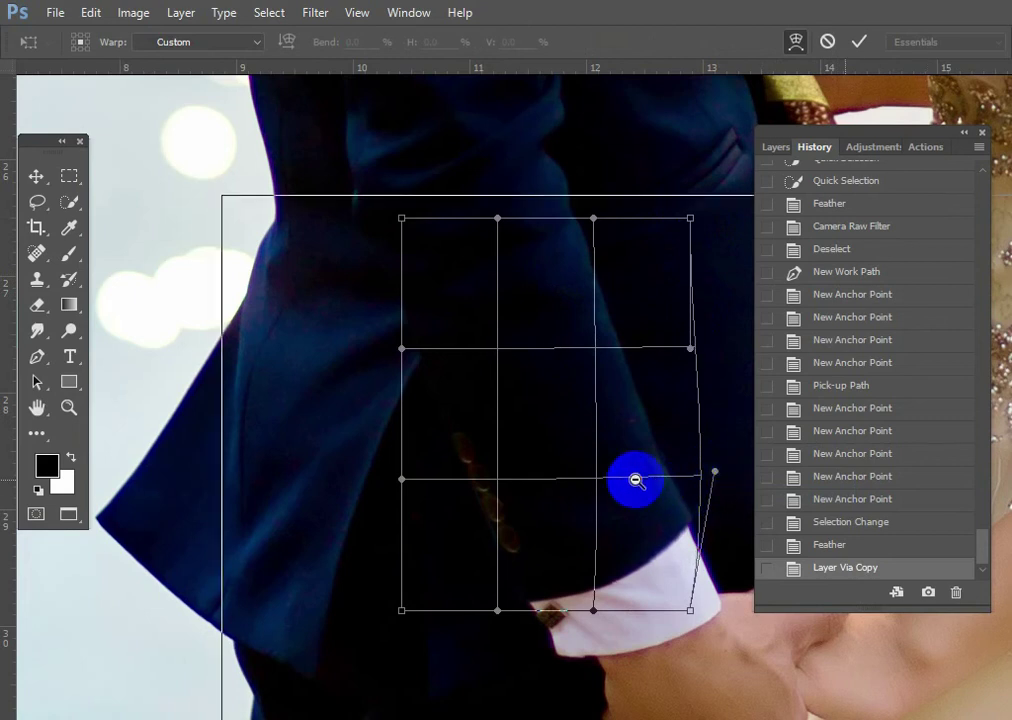
scroll(637, 479, "down", 1)
key("Return")
scroll(571, 436, "down", 1)
Select Layer 1, which holds the reshaped sleeve, in the Layers list.
left_click(776, 147)
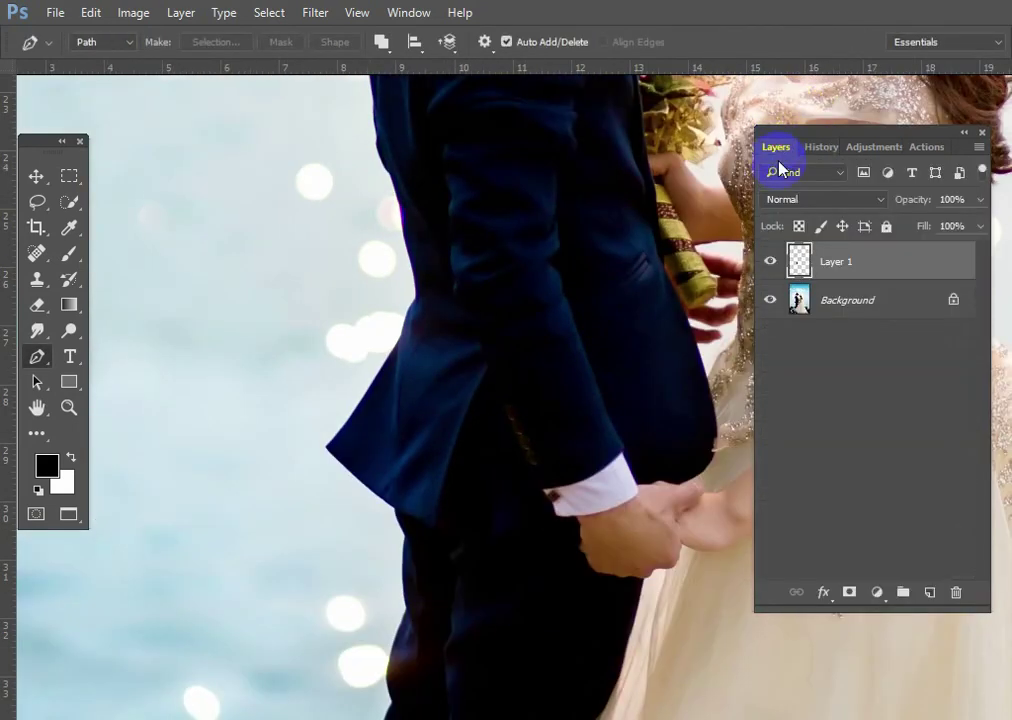
scroll(497, 339, "down", 3)
left_click(797, 262)
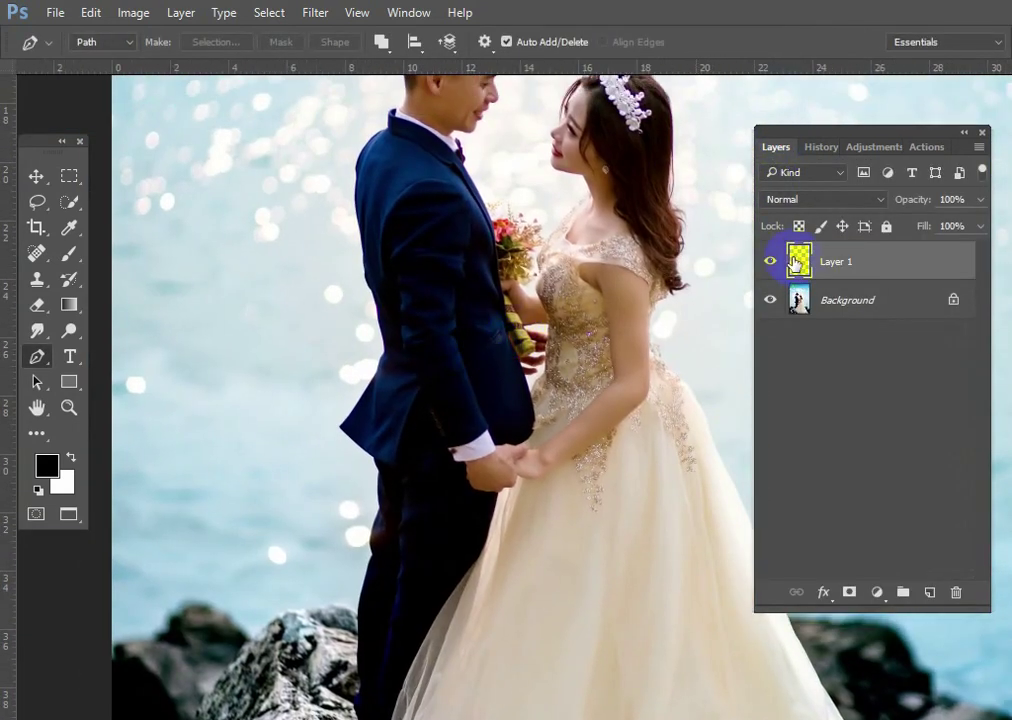
Set up a soft 15 px eraser for the sleeve edges and zoom out to the whole photo.
key("e")
scroll(515, 378, "up", 1)
right_click(472, 381)
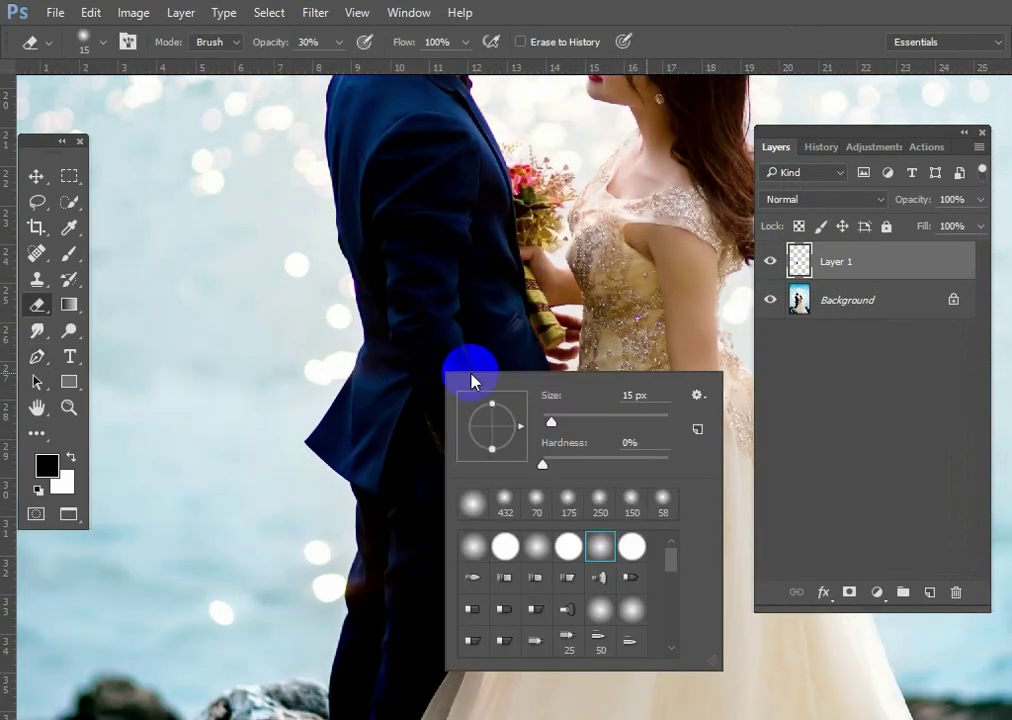
key("Return")
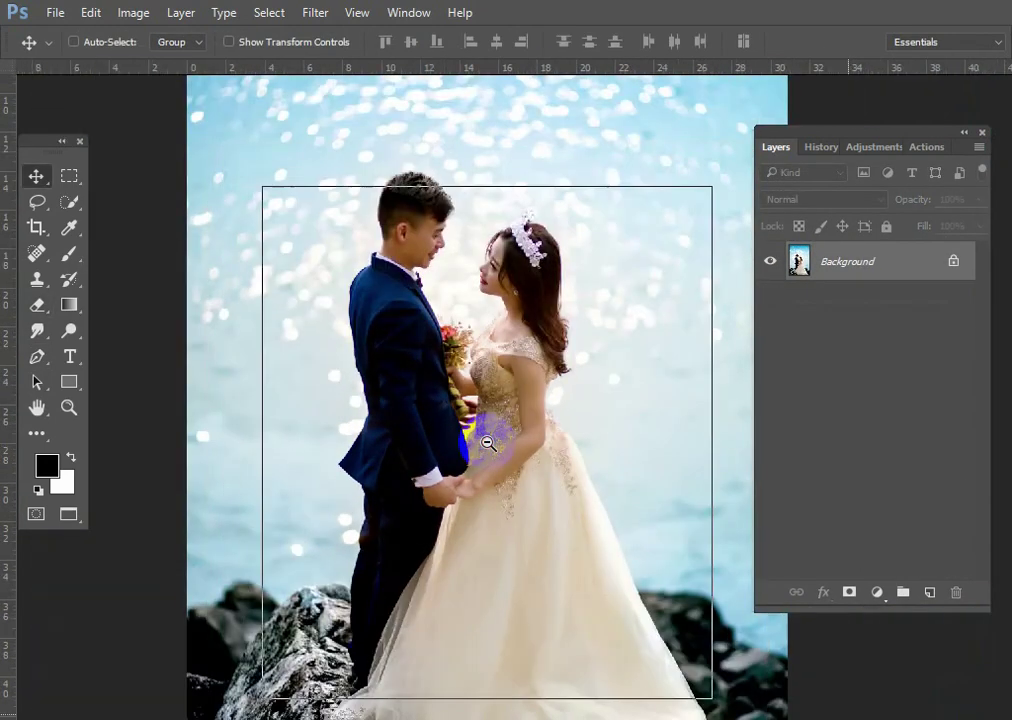
left_click(335, 240, "alt")
left_click(452, 361, "alt")
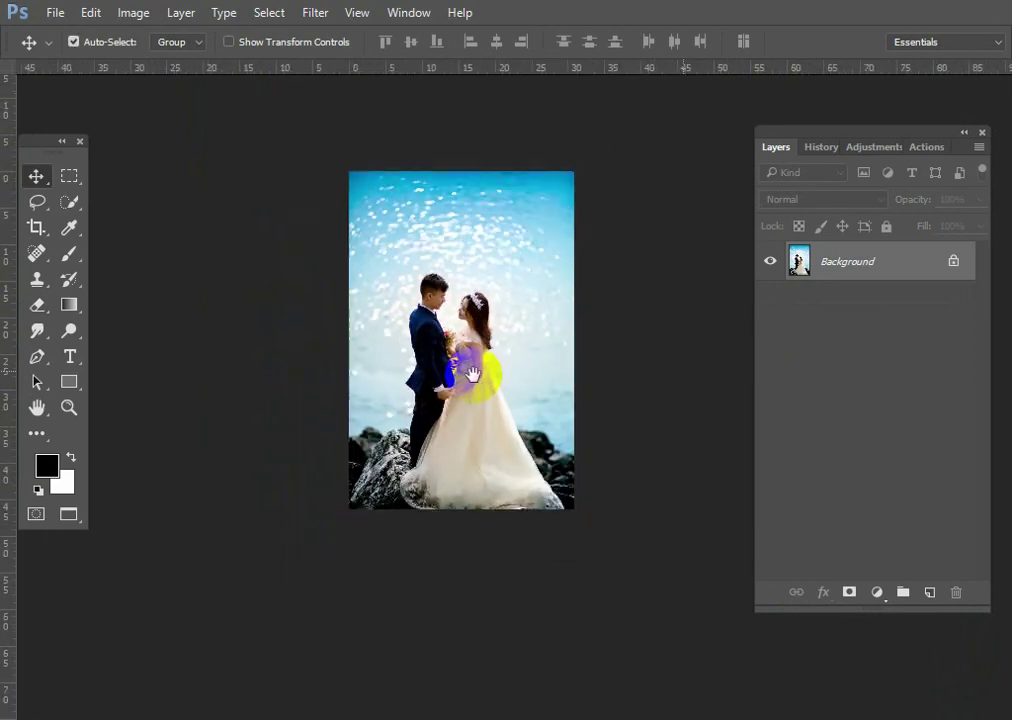
Add a Curves 1 adjustment layer above the Background after cancelling the Ctrl+M Curves dialog.
left_click(553, 338, "ctrl")
key("ctrl+m")
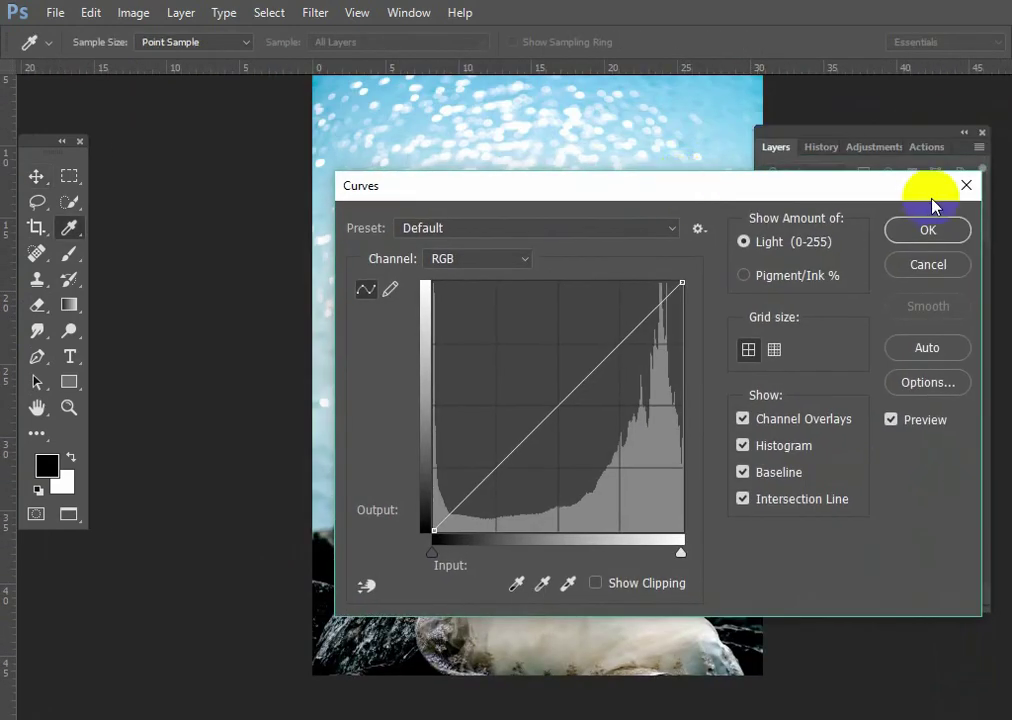
left_click(931, 199)
left_click(879, 592)
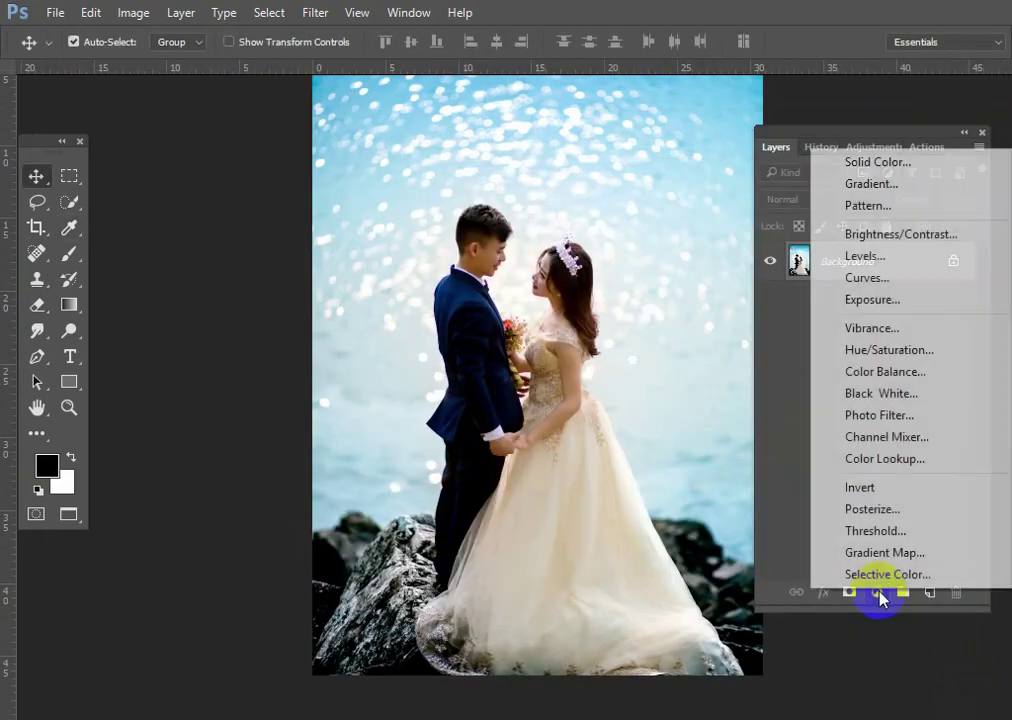
left_click(882, 283)
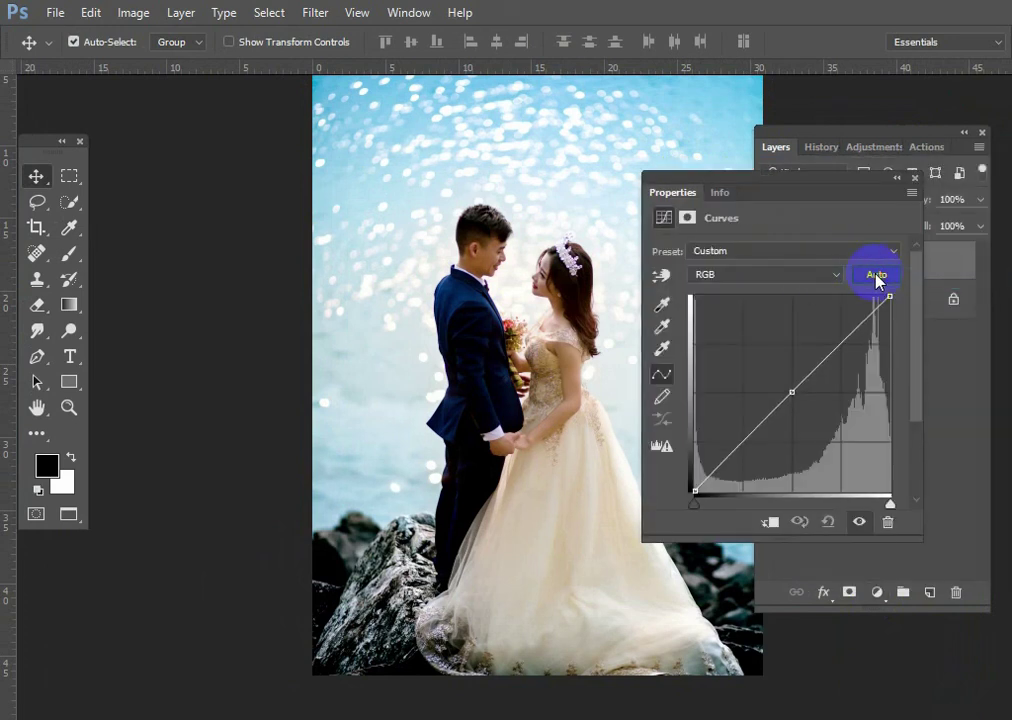
left_click(914, 178)
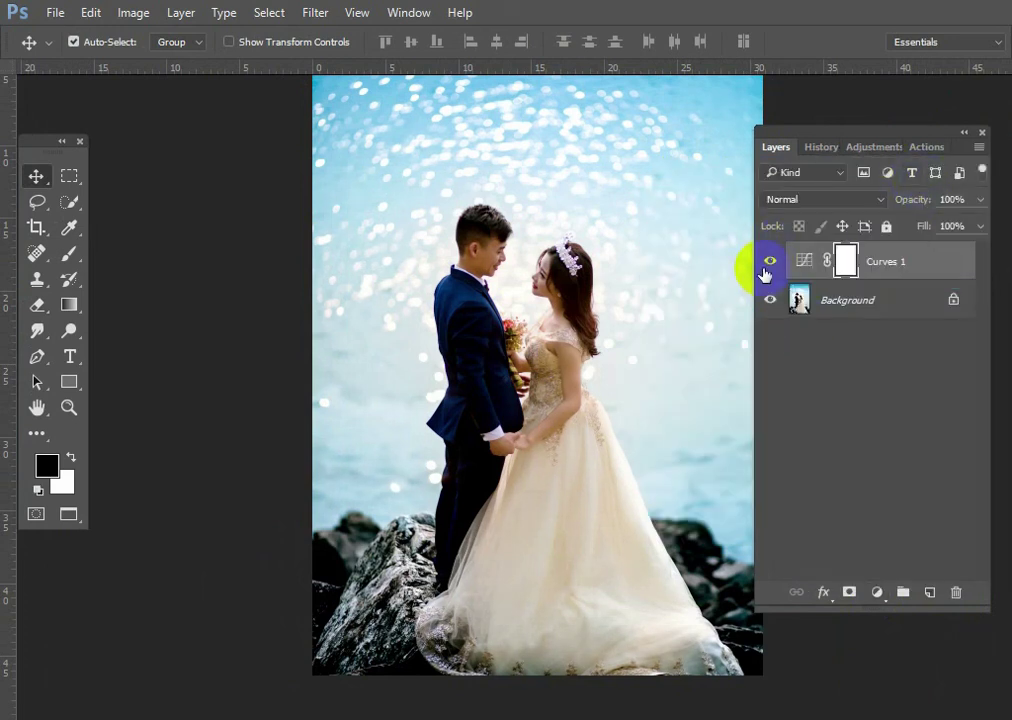